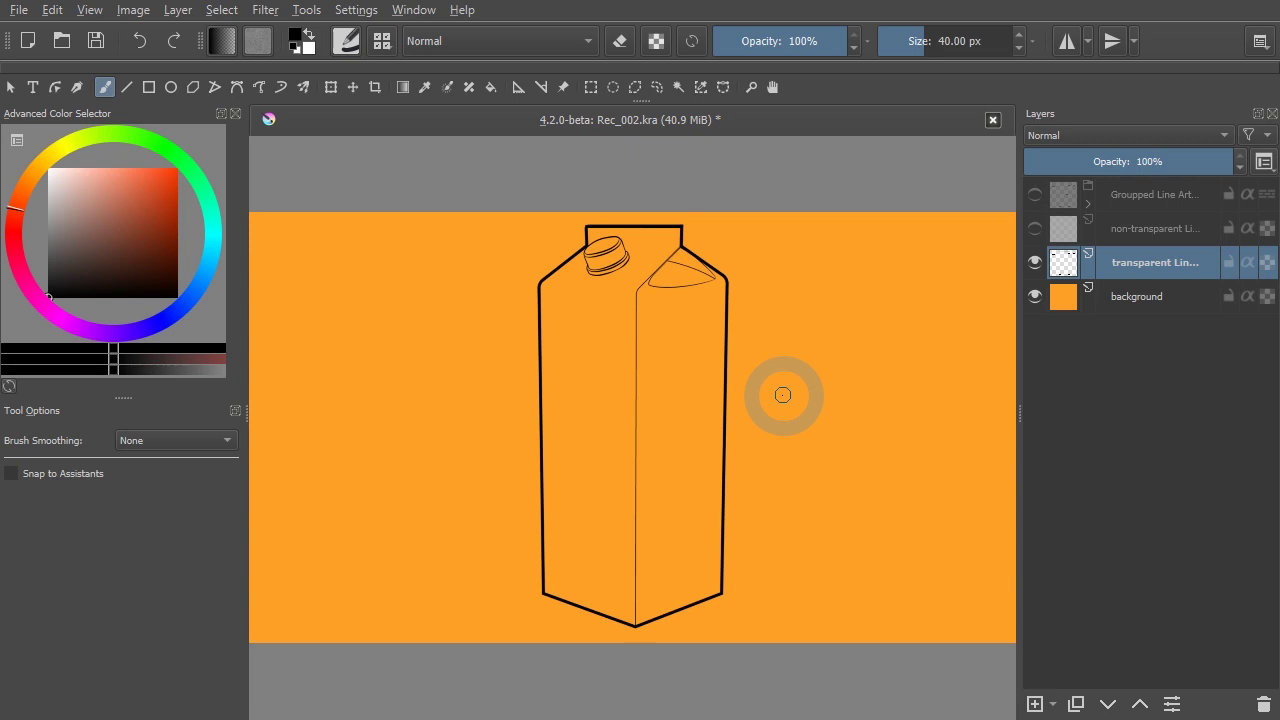
left_click(1035, 228)
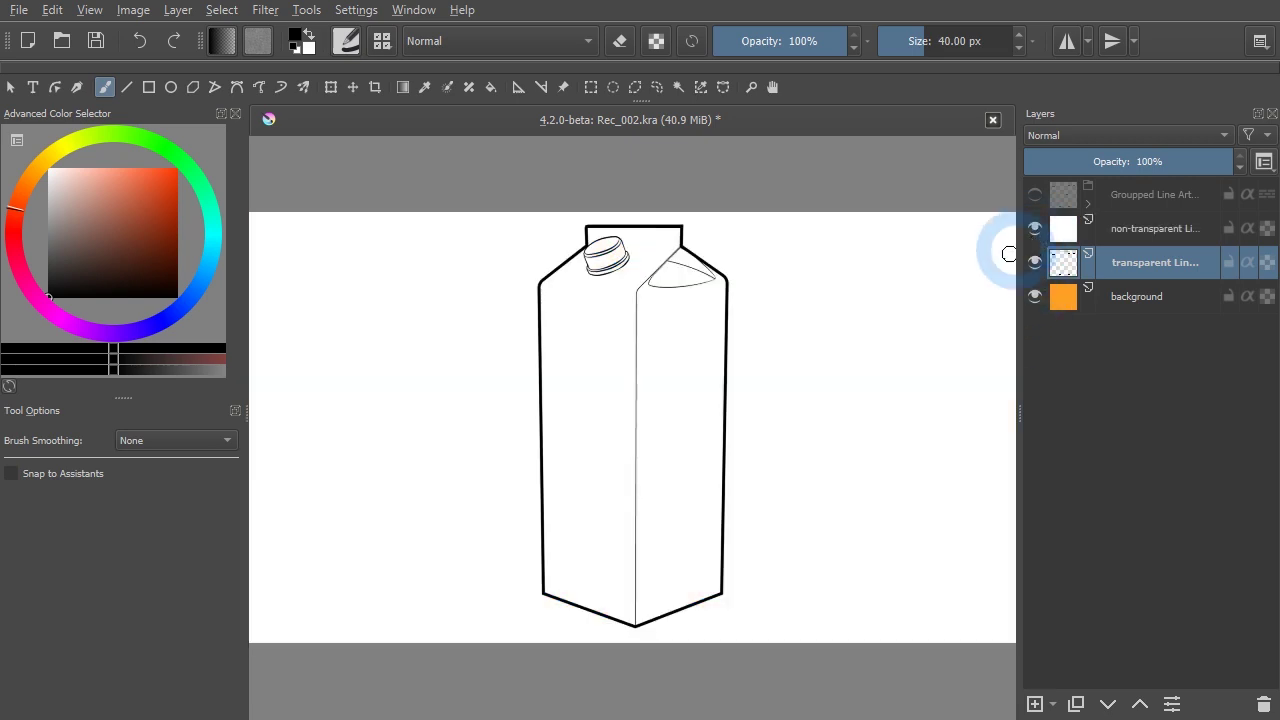
left_click_drag(633, 418, 880, 457)
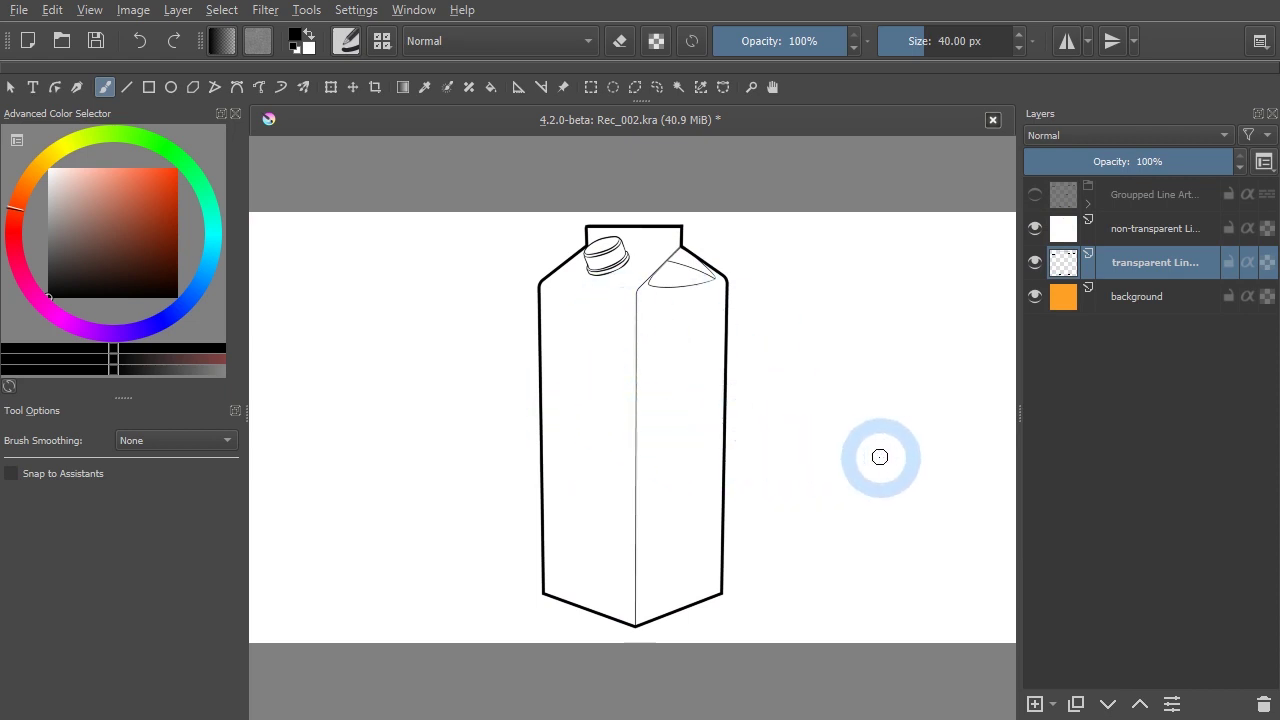
left_click(1035, 228)
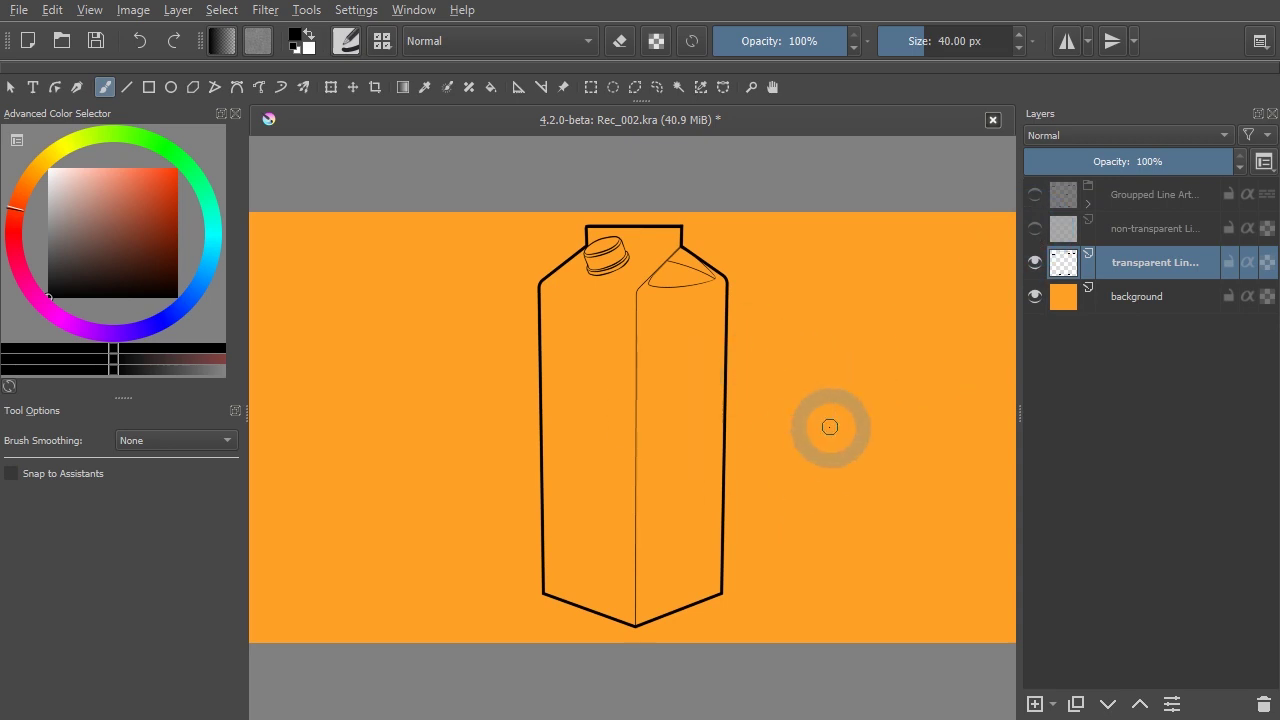
- Add a colorize mask to the visible white-backed line-art layer
left_click(448, 87)
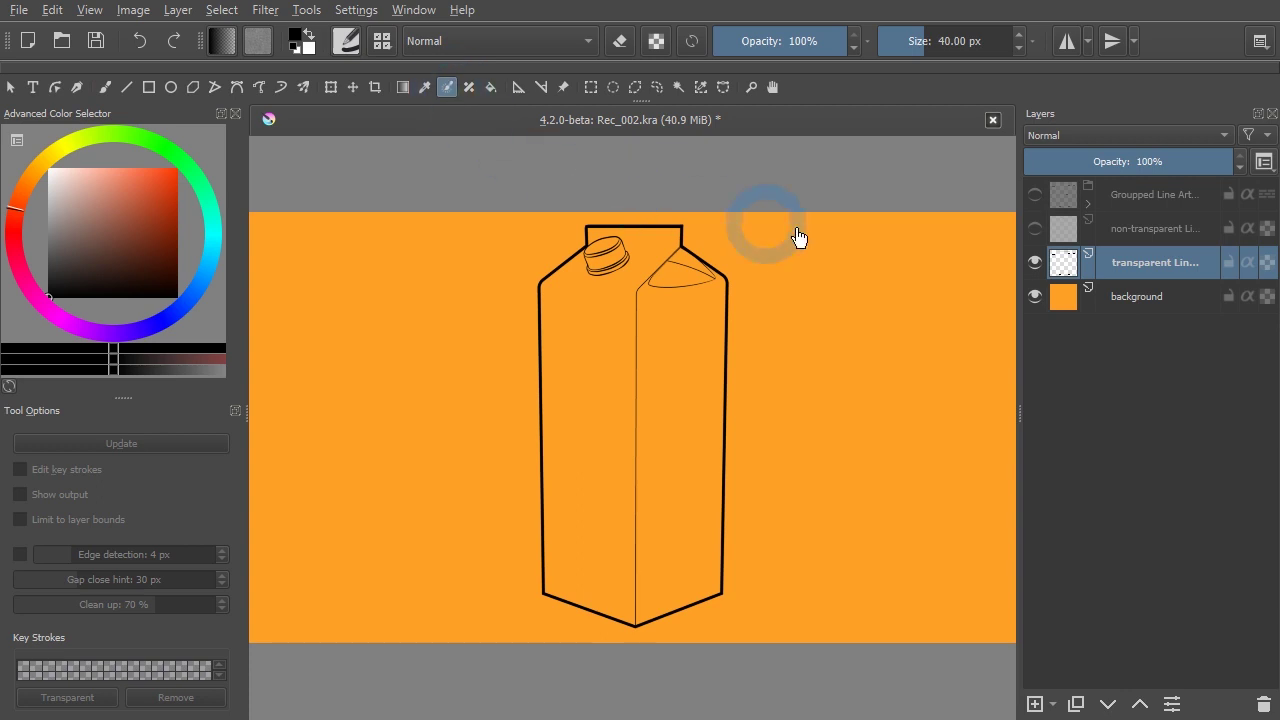
left_click(1064, 228)
left_click(1035, 229)
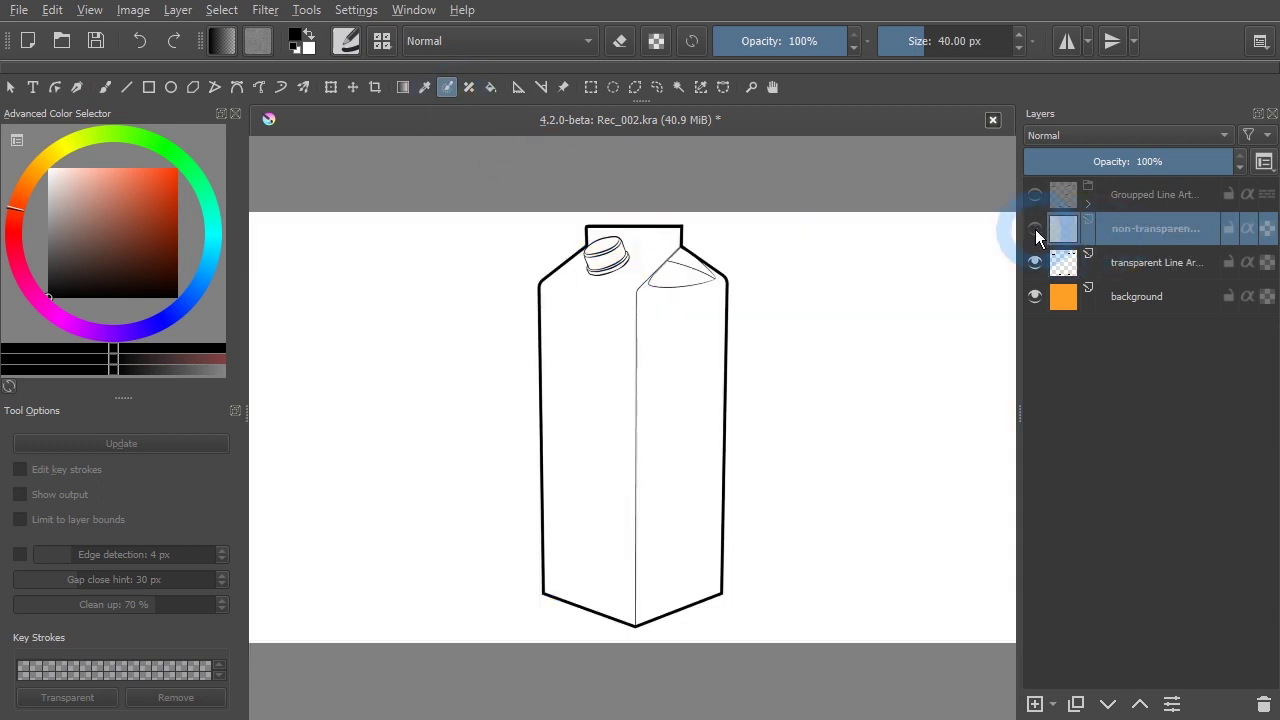
left_click(639, 405)
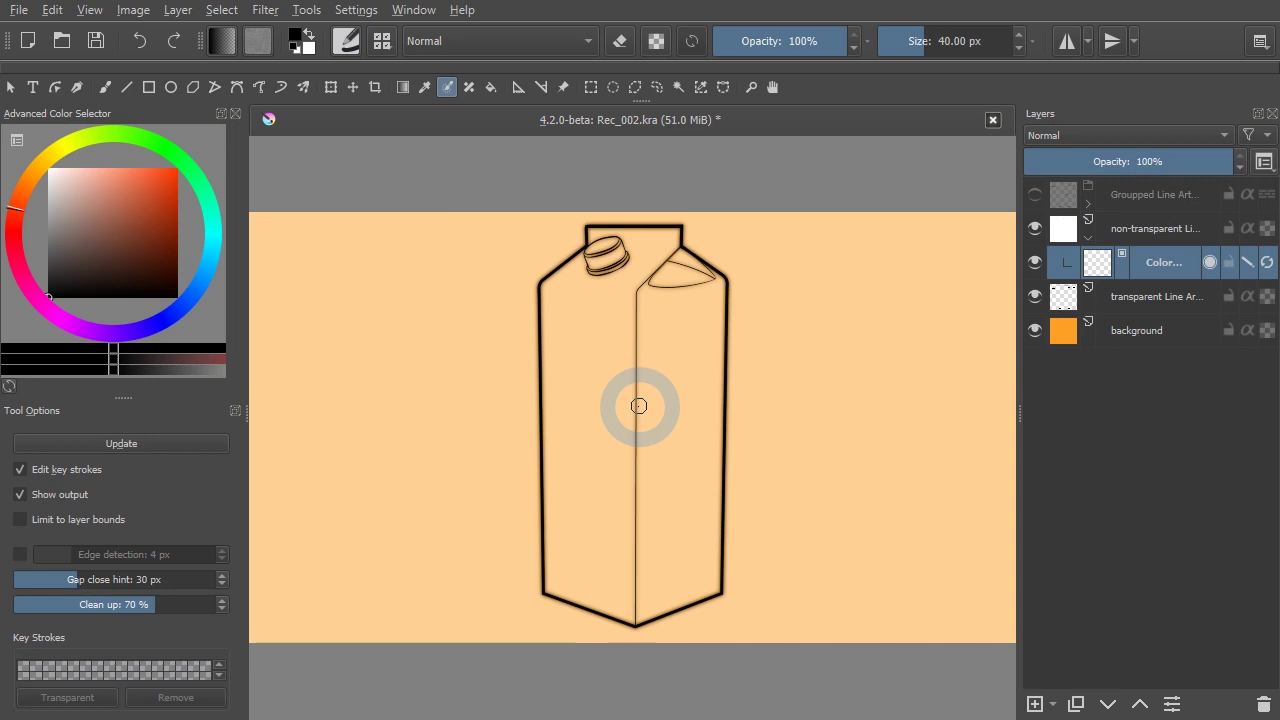
scroll(639, 405, "up", 5)
- Place light blue key strokes on the carton's left face, right face and top flap
left_click(203, 241)
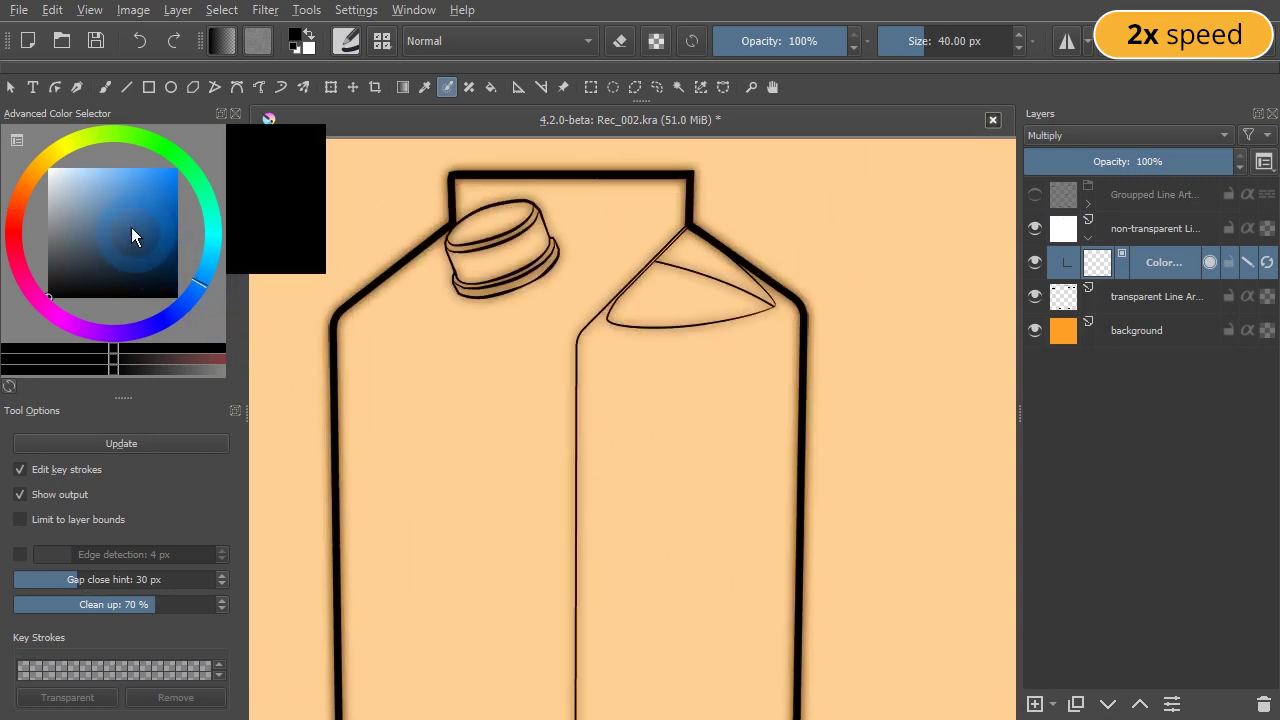
left_click(95, 181)
left_click_drag(459, 415, 480, 442)
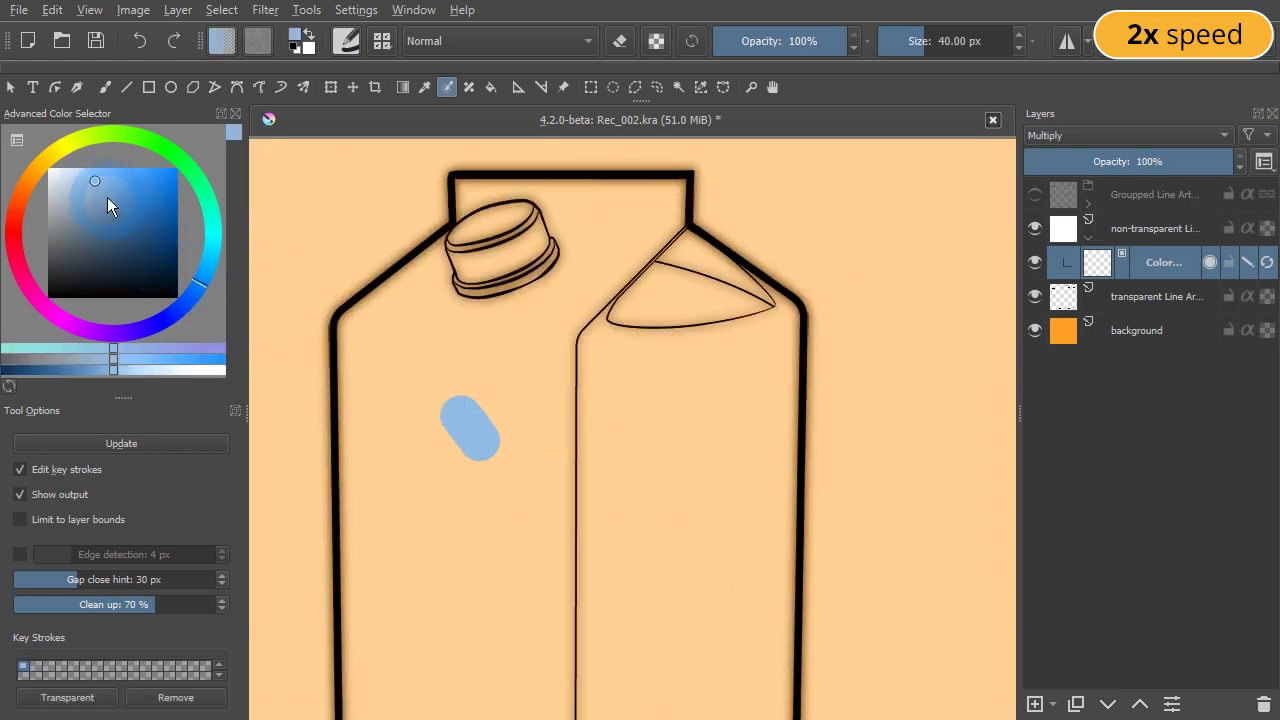
left_click(107, 197)
left_click_drag(645, 446, 677, 463)
left_click(141, 214)
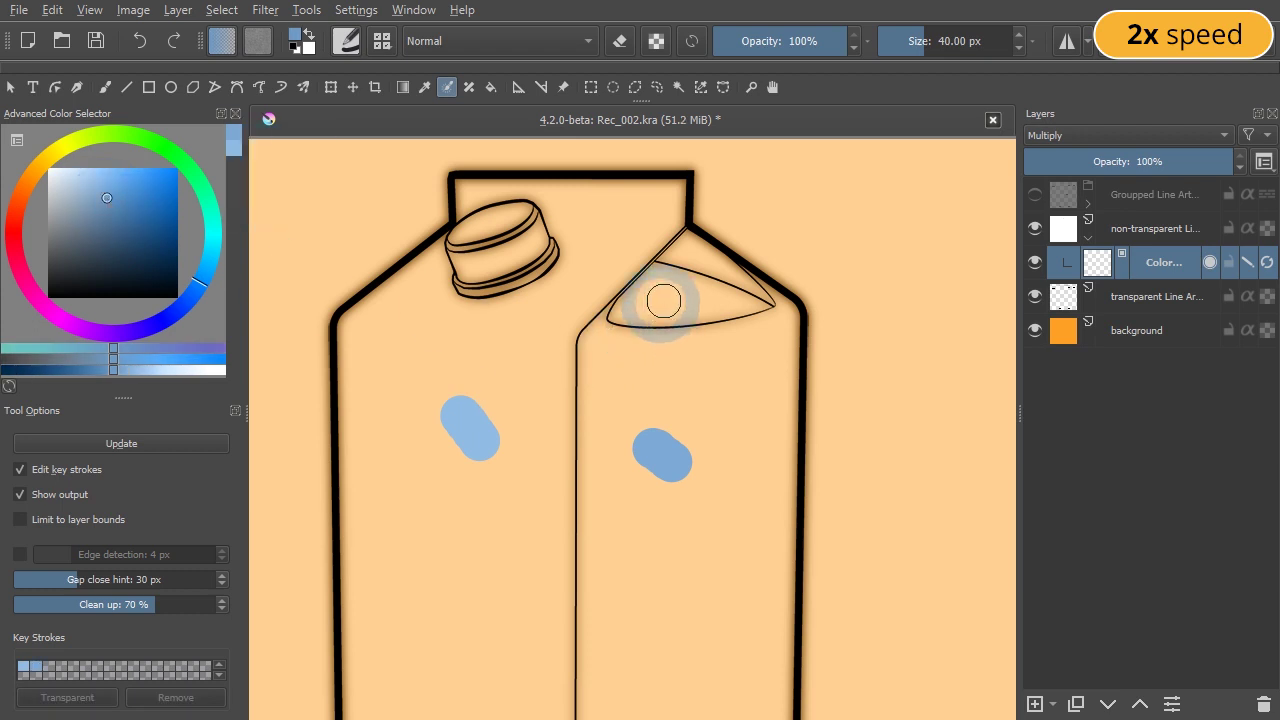
left_click(678, 295)
left_click(113, 206)
left_click(695, 257)
- Mark the area outside the carton with magenta, fit the view, and update the mask
left_click(62, 318)
left_click_drag(302, 218, 320, 232)
key("2")
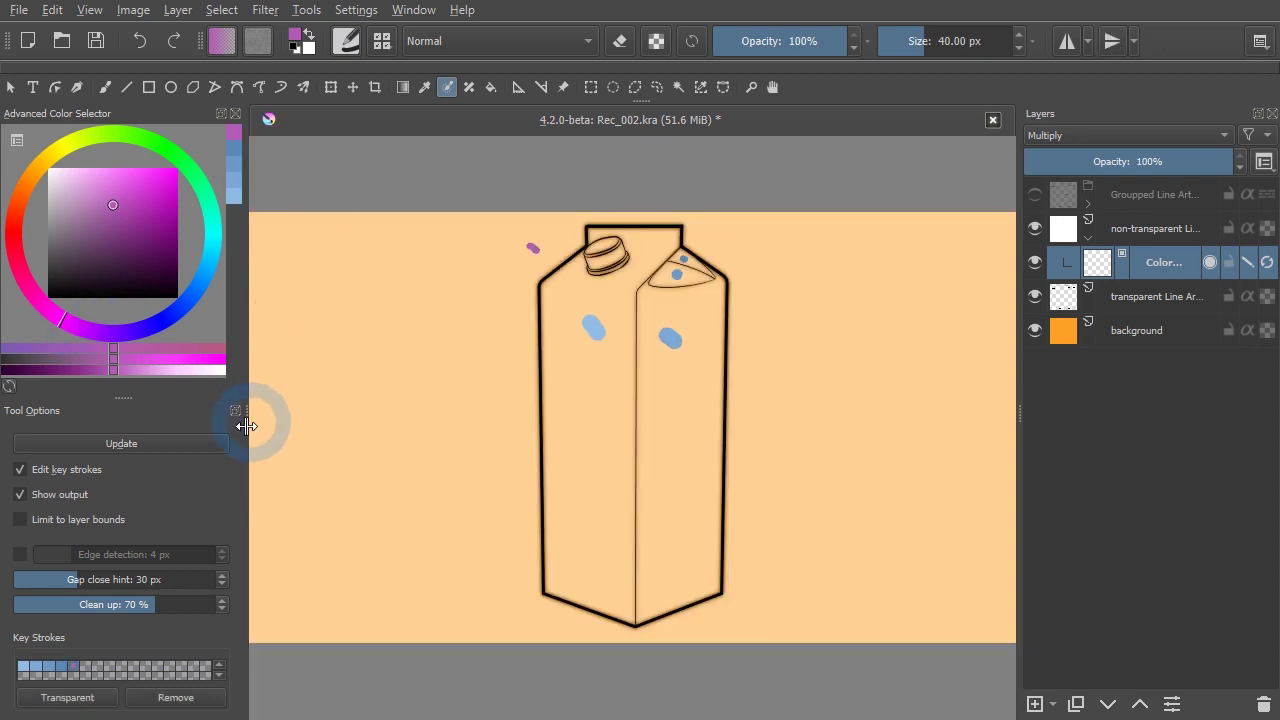
left_click(165, 445)
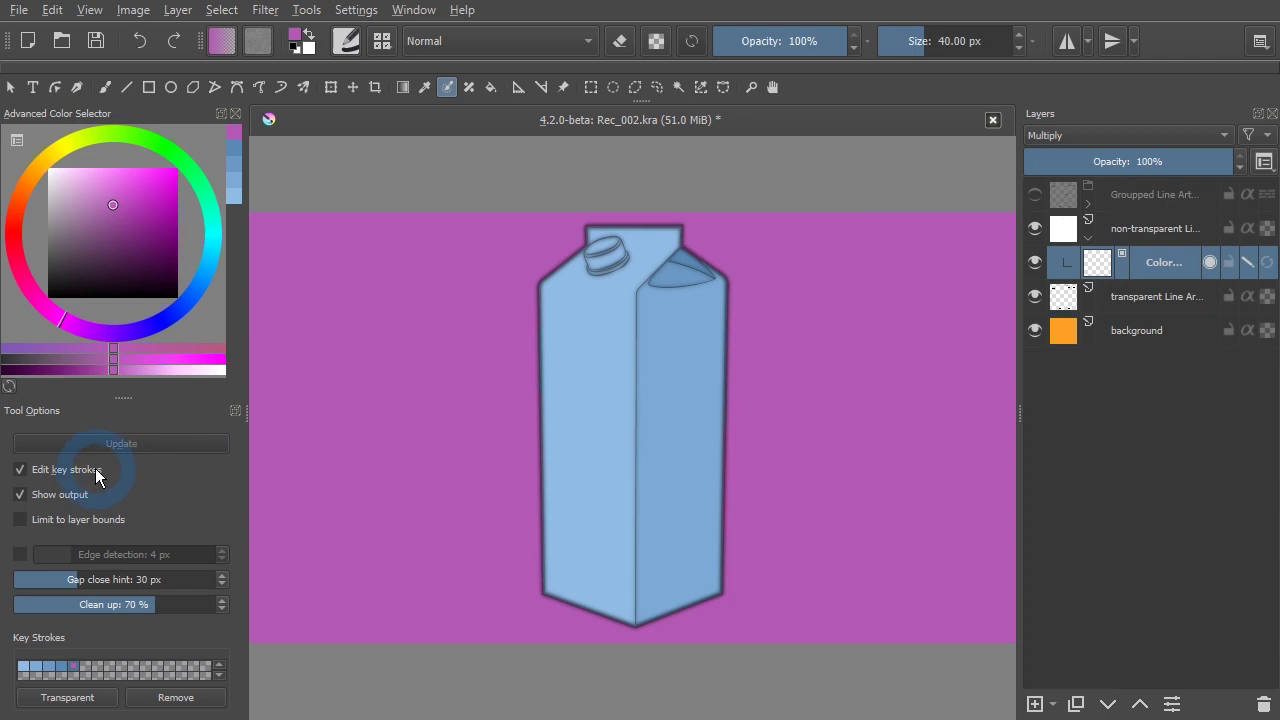
- Turn off Edit key strokes to show the light blue carton fill and magenta surroundings
left_click(96, 470)
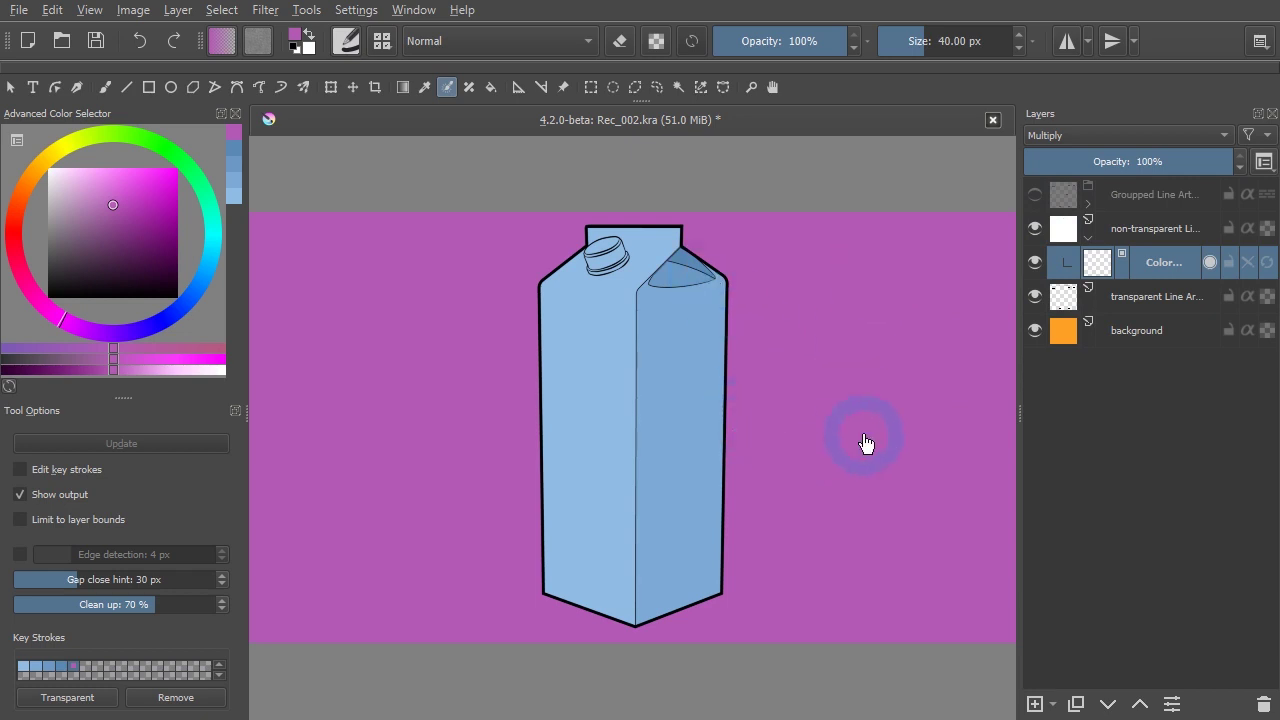
- Toggle the white-backed and transparent line-art layers' visibility and delete the colorize mask
left_click(1035, 228)
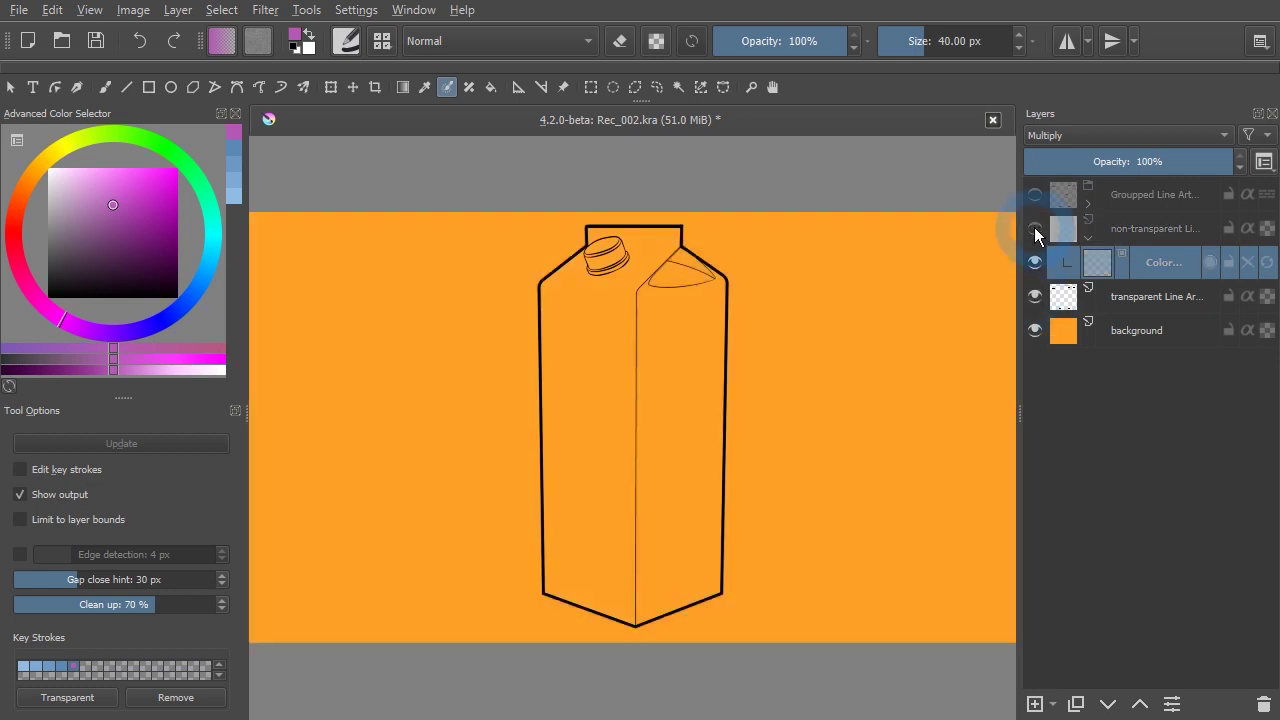
left_click(1036, 296)
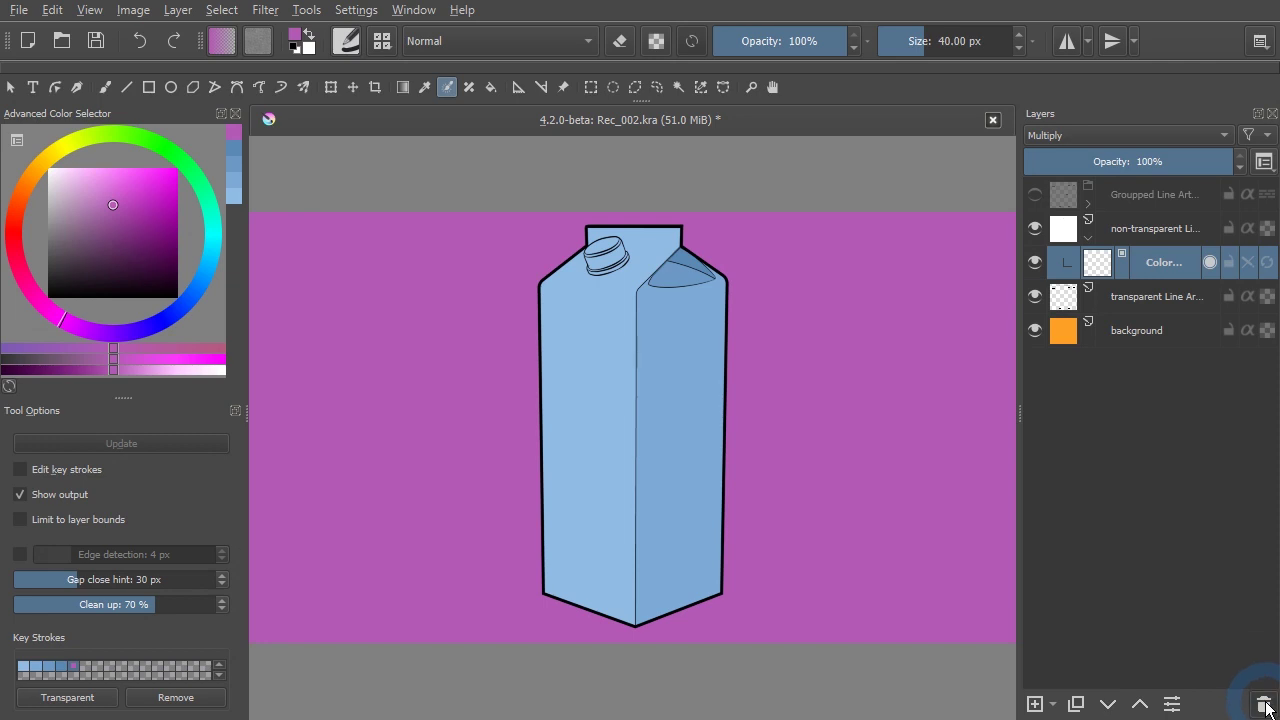
left_click(1265, 703)
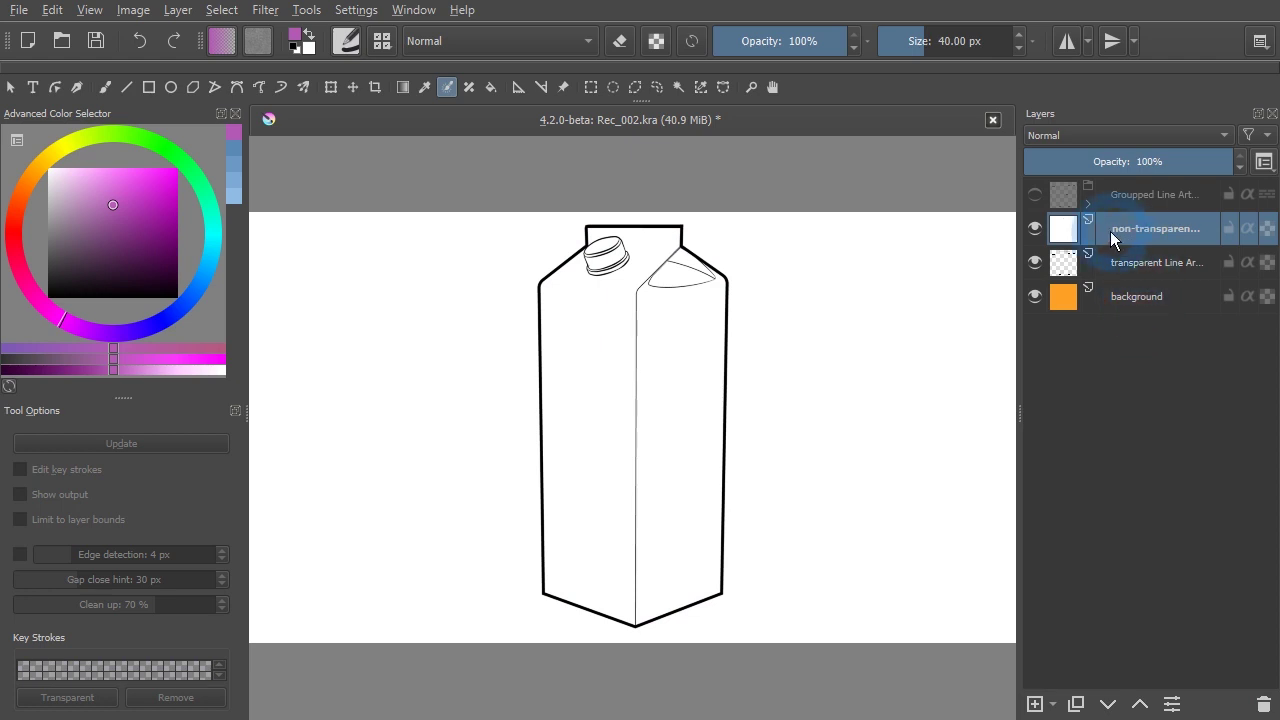
left_click(1035, 228)
left_click(822, 376)
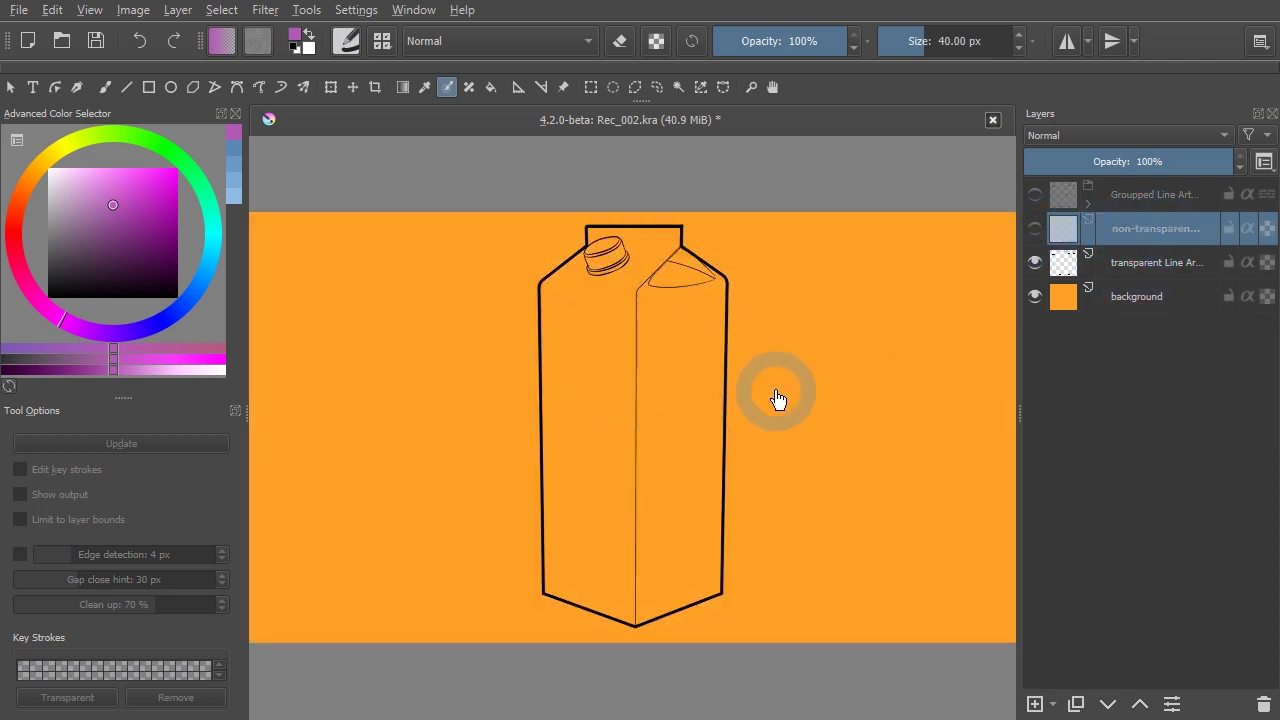
left_click(1035, 229)
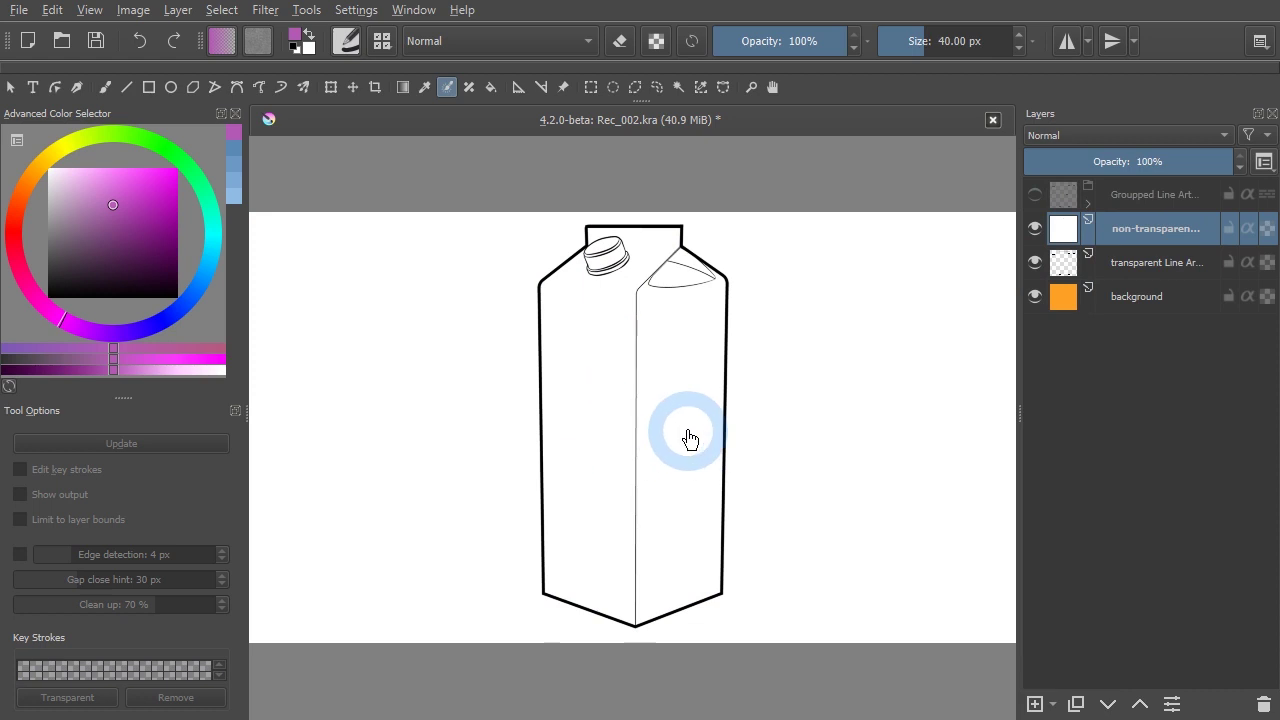
- Invert the white-backed line-art layer with Ctrl+I, then view Invert under Filter > Adjust
key("ctrl+i")
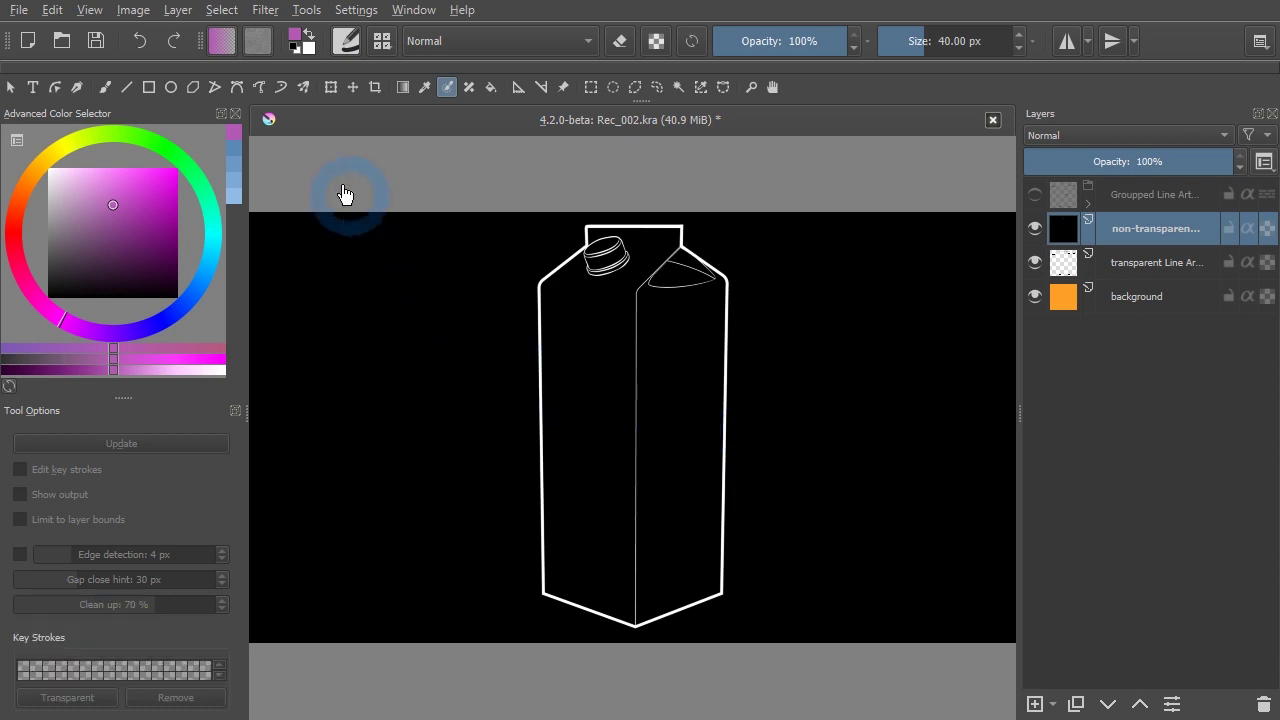
left_click(265, 10)
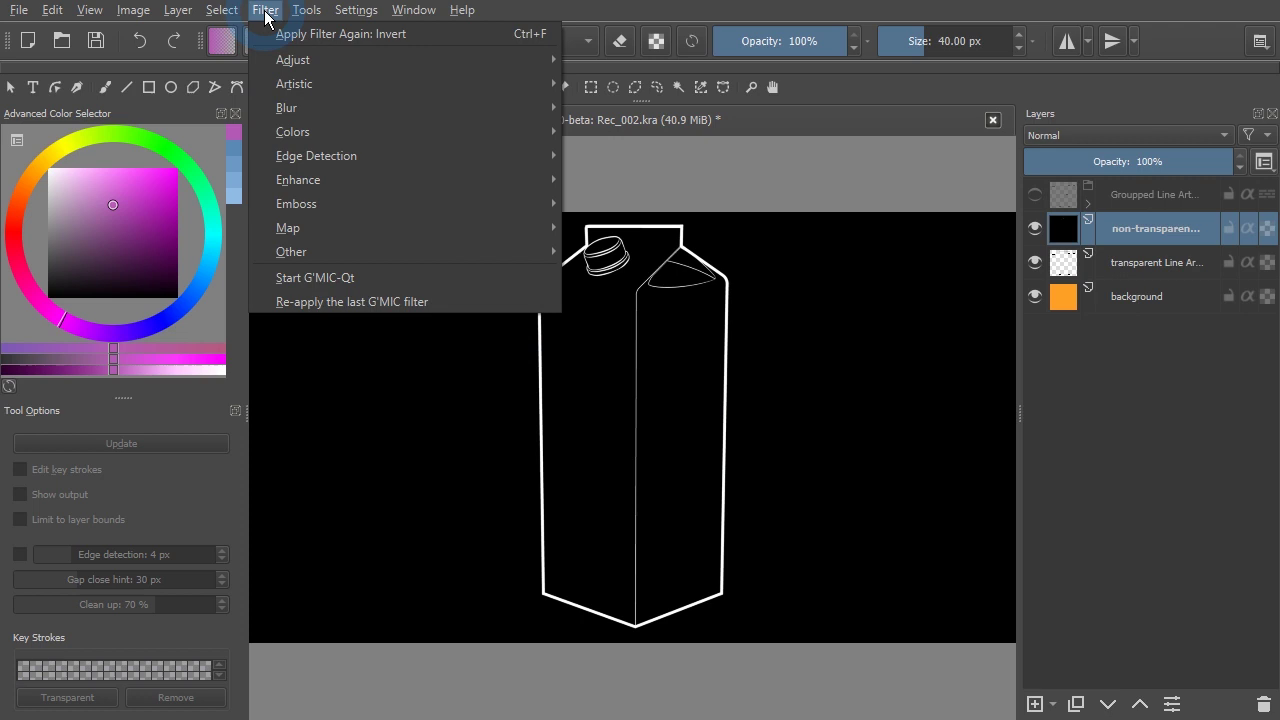
mouse_move(293, 60)
left_click(638, 112)
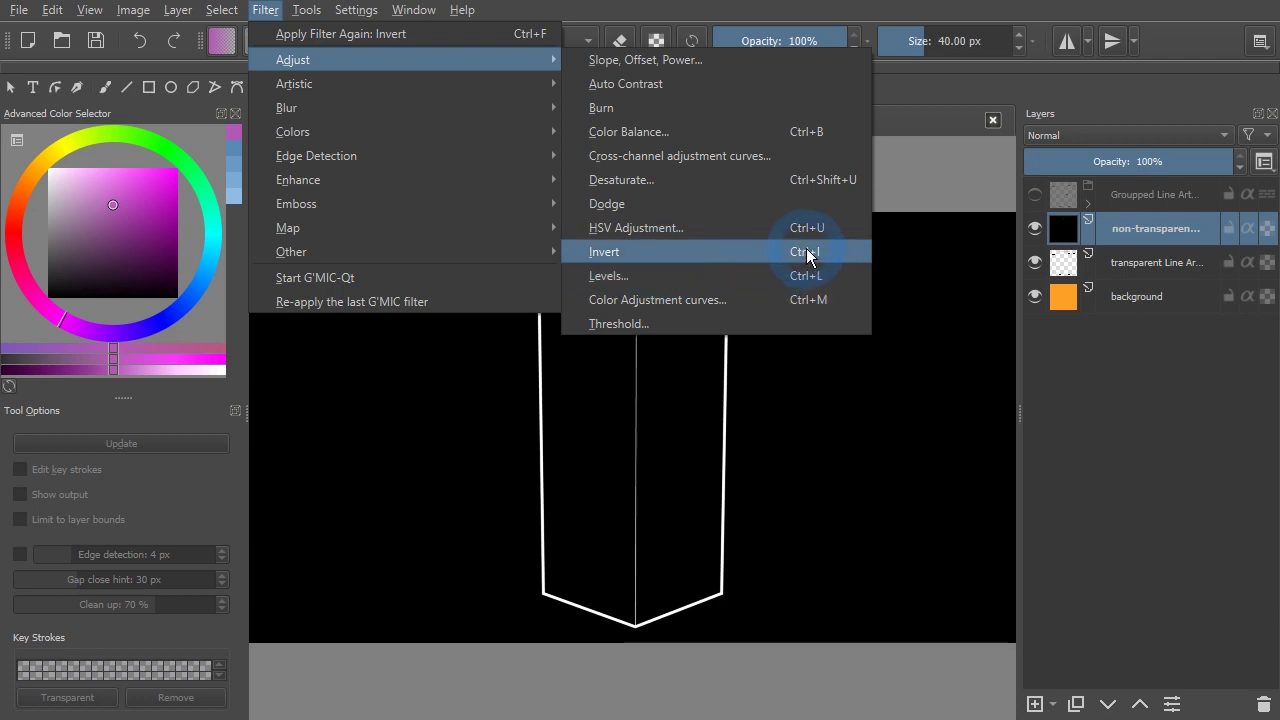
key("Escape")
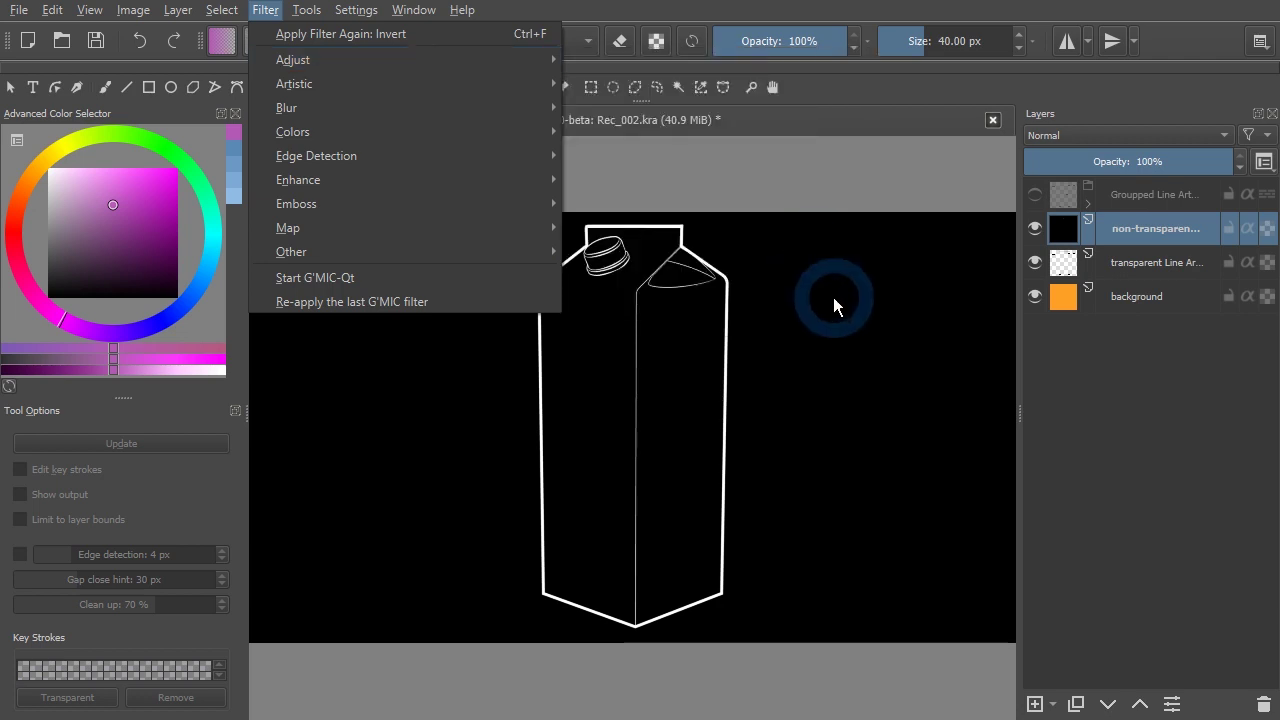
key("Escape")
- Convert the inverted line layer into Transparency Mask 1, check transparency over the orange background, and select it
right_click(1128, 230)
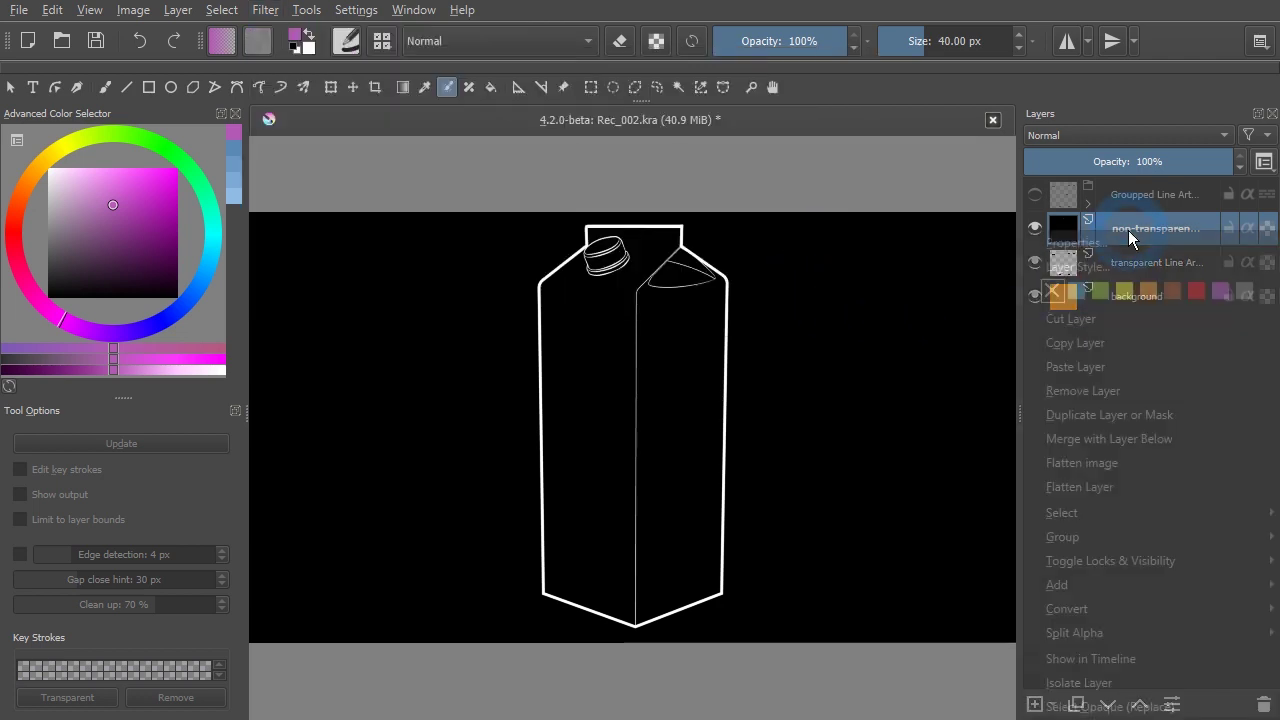
mouse_move(1067, 608)
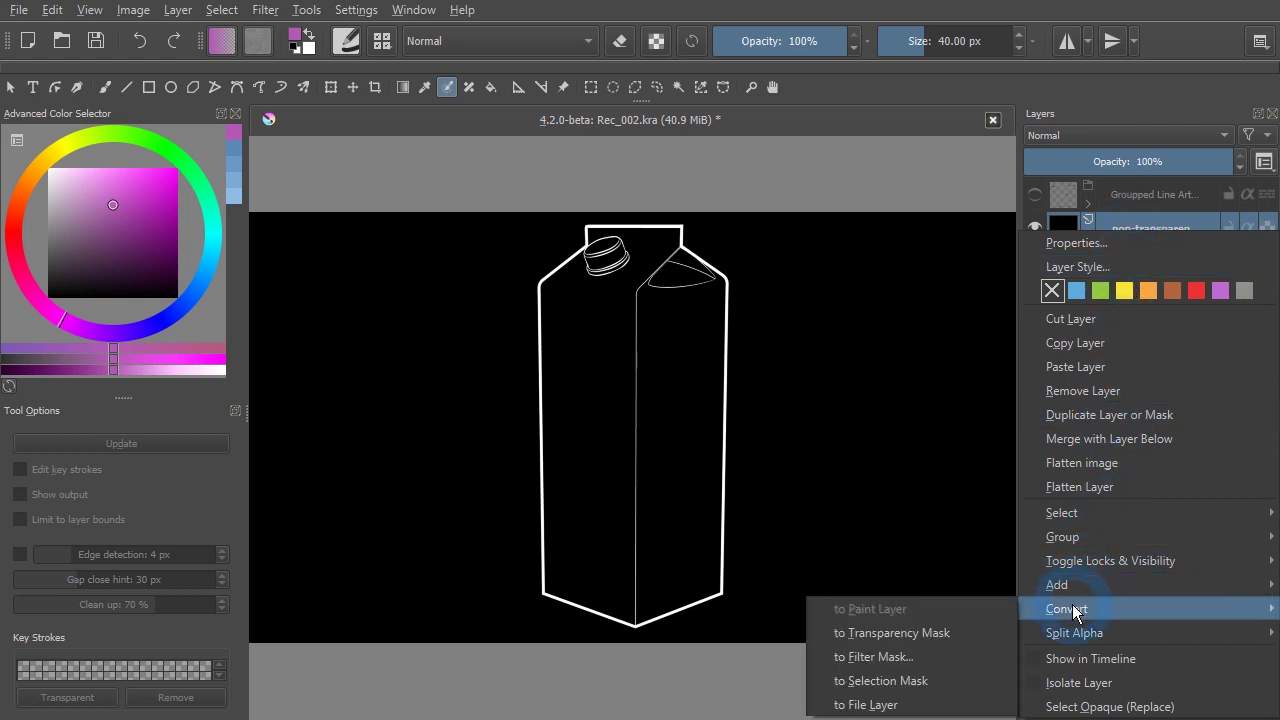
left_click(892, 634)
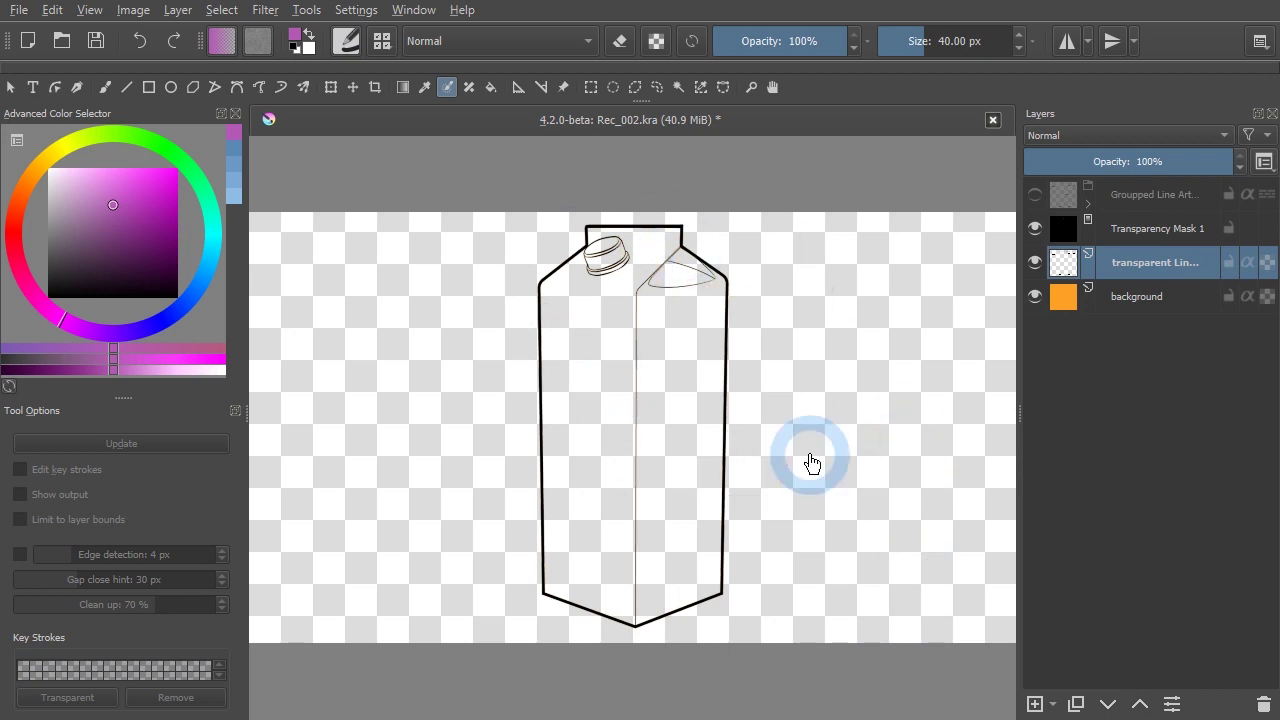
left_click(1034, 299)
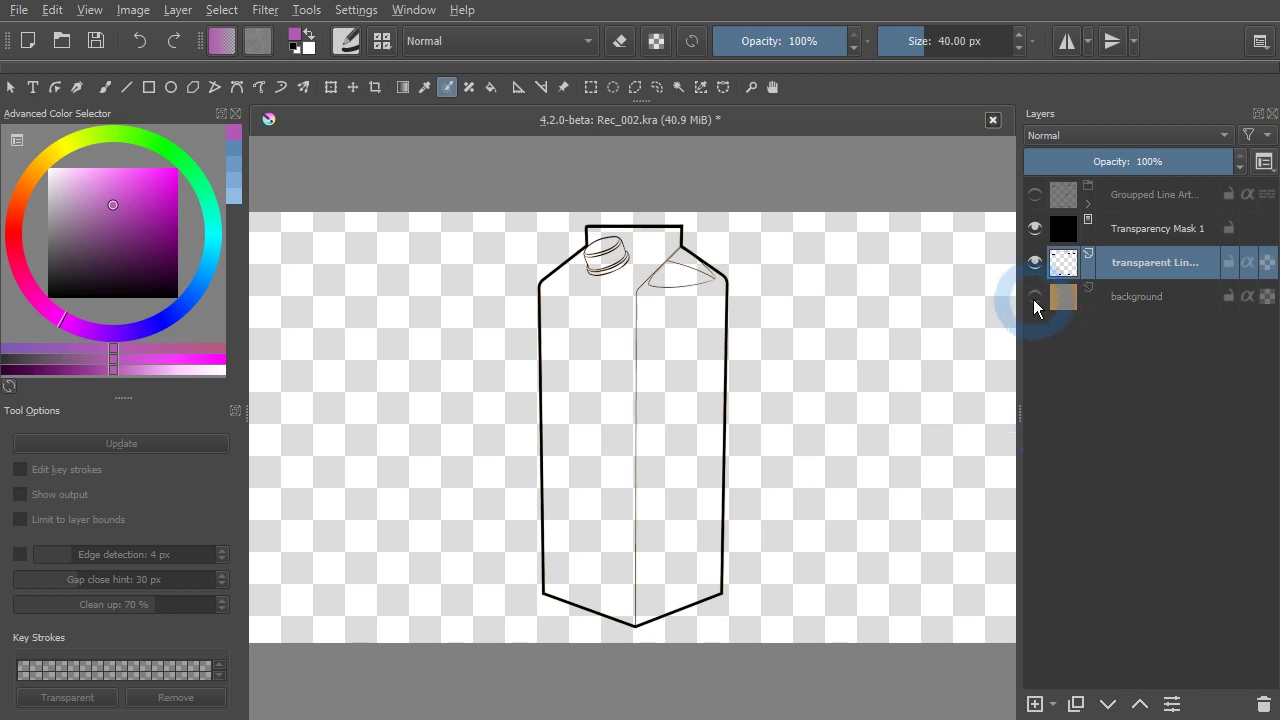
left_click(1034, 299)
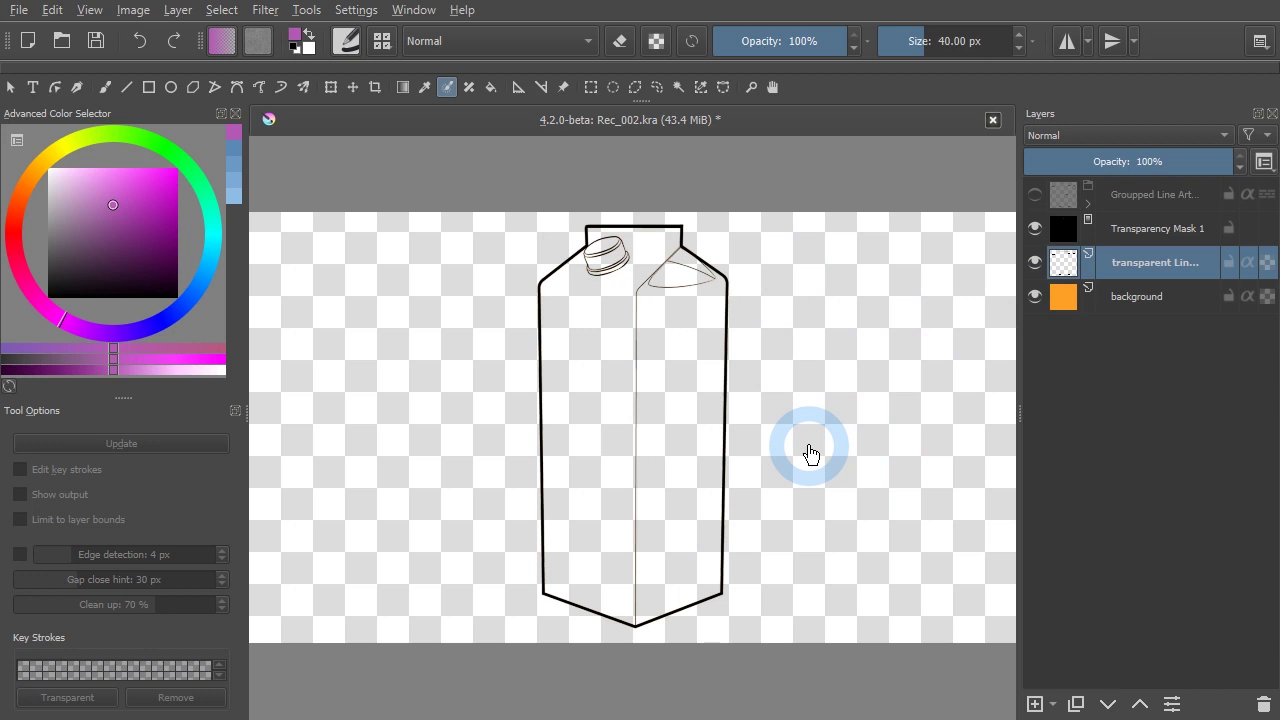
left_click(1156, 232)
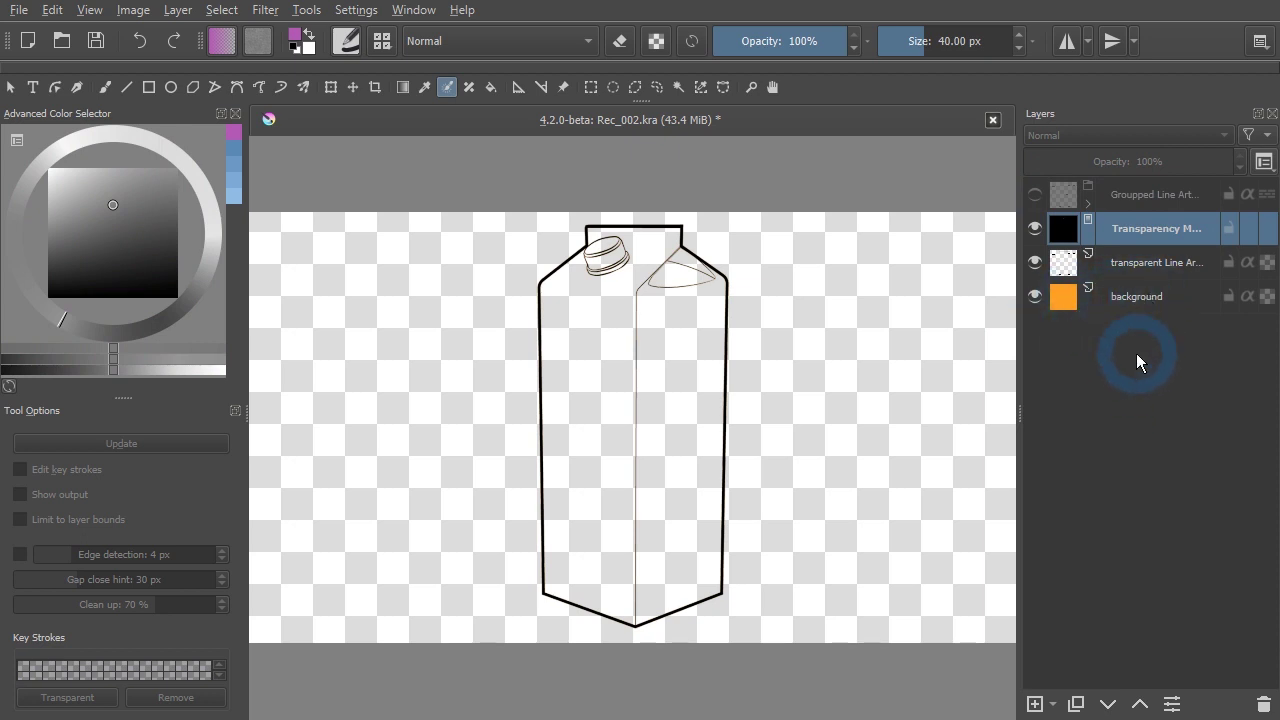
- Add Layer 8, nest Transparency Mask 1 inside it, and hide the transparent Line Art layer
left_click(1035, 704)
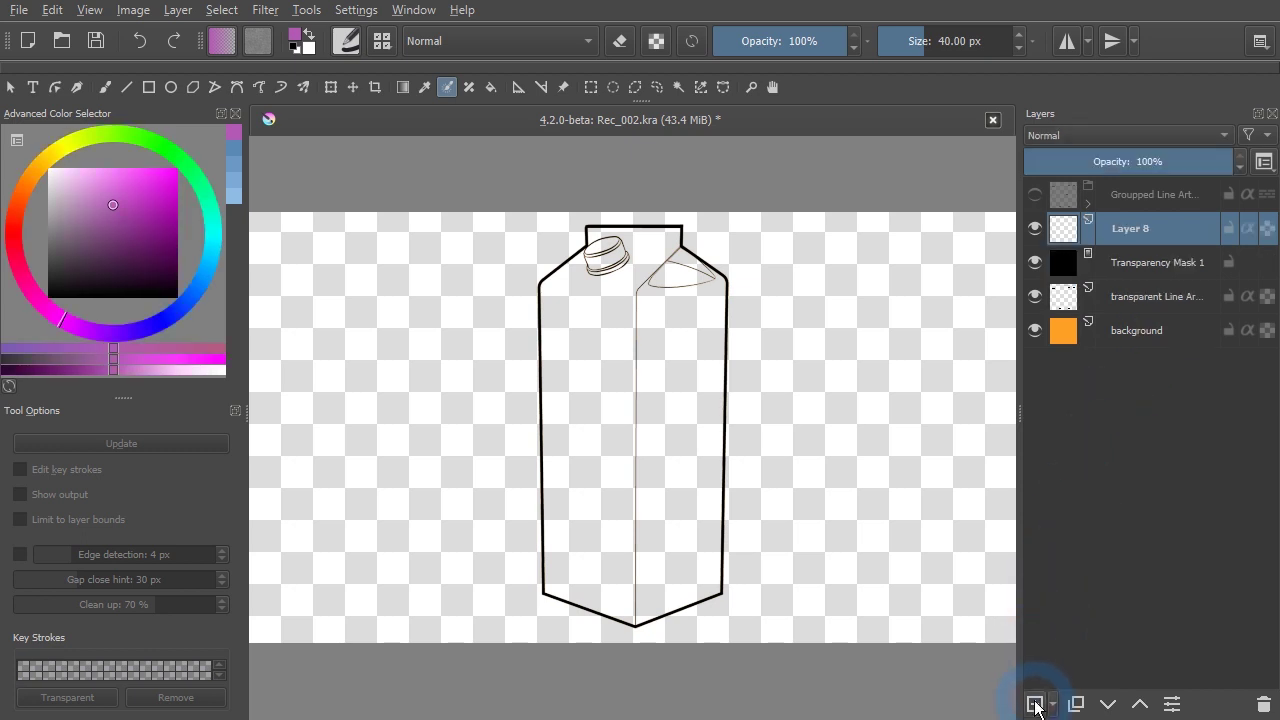
left_click(1143, 264)
left_click_drag(1143, 264, 1162, 233)
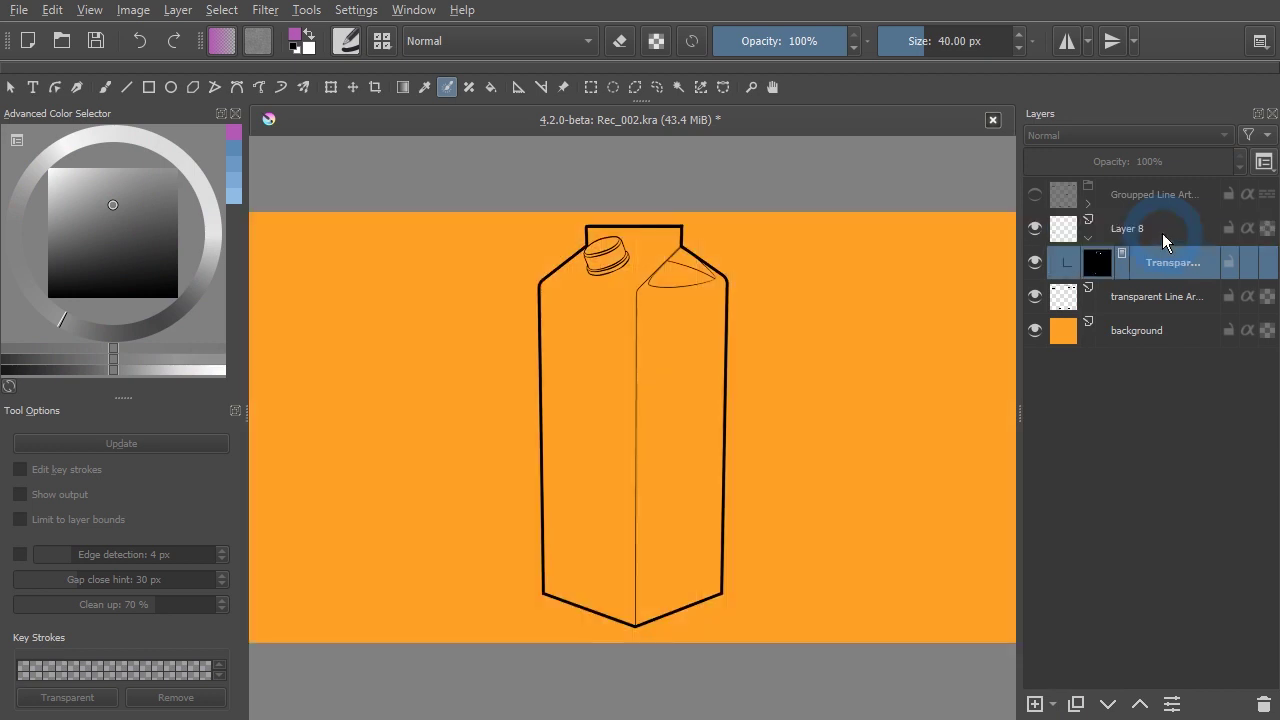
left_click(1129, 233)
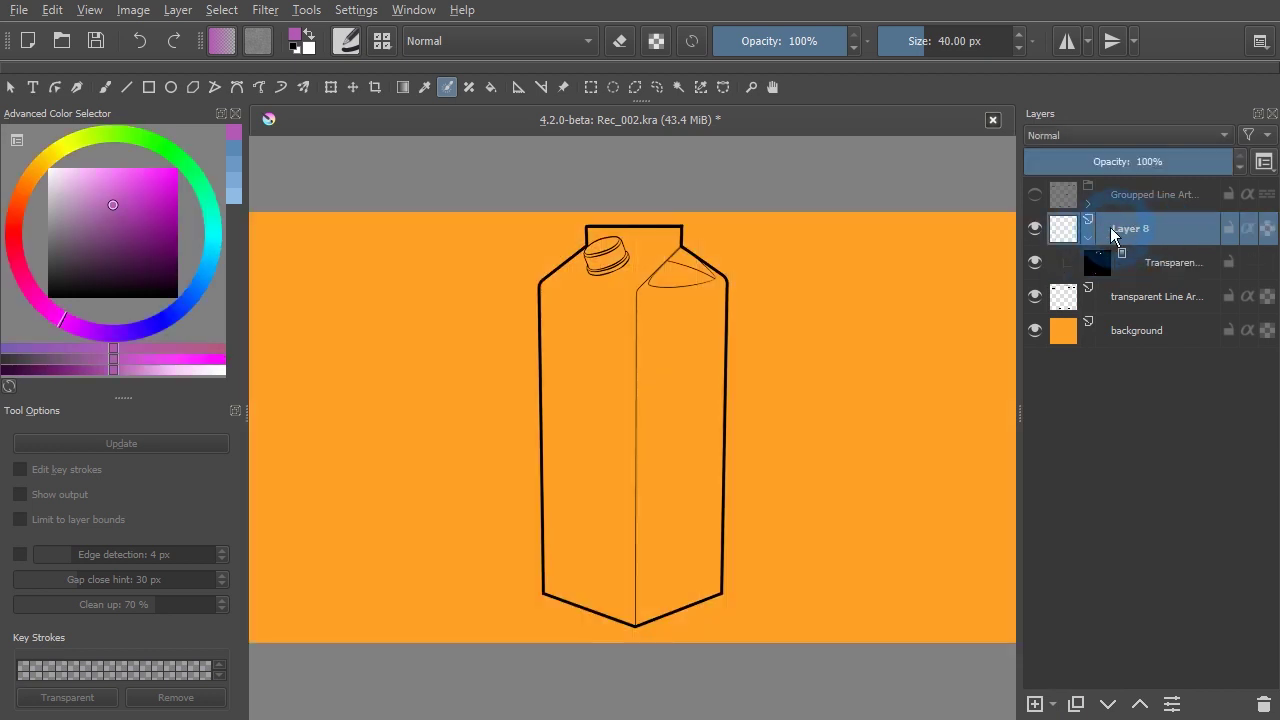
left_click(1035, 296)
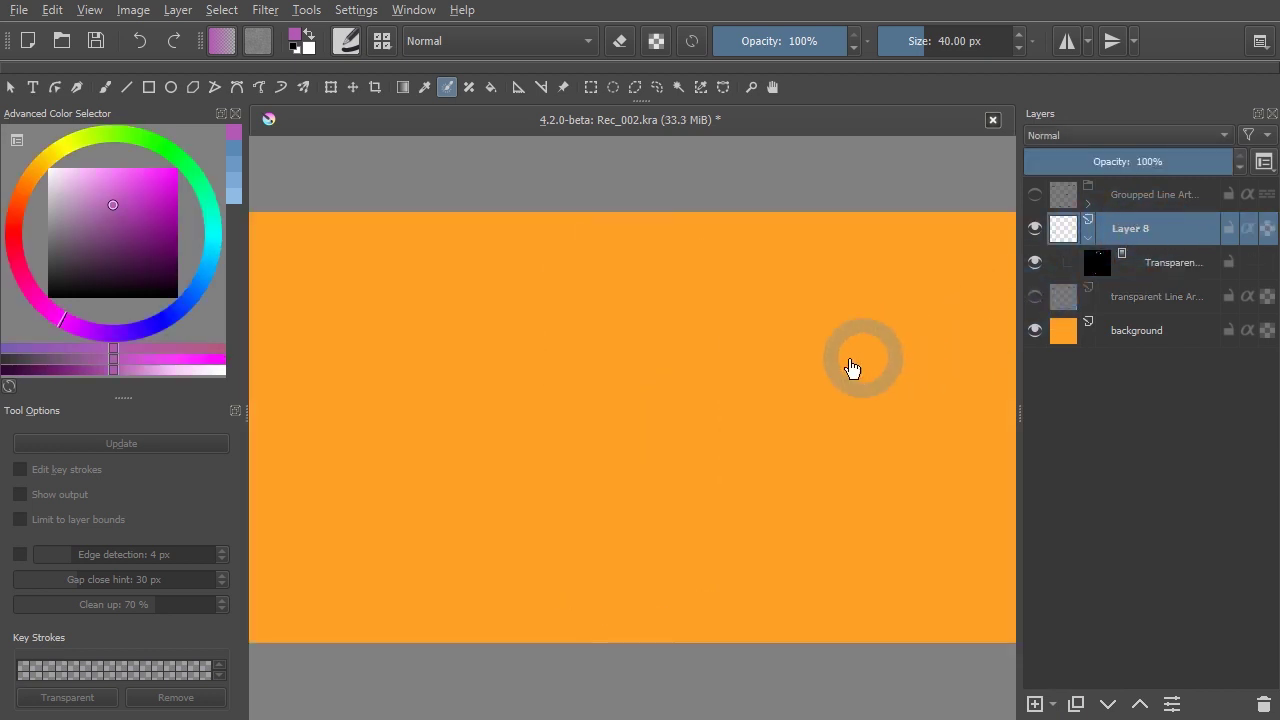
- With the freehand brush, paint purple over the carton's shoulders, sides and centre on Layer 8
key("b")
left_click_drag(683, 228, 728, 300)
mouse_move(585, 228)
left_mouse_down()
mouse_move(540, 410)
mouse_move(542, 505)
left_mouse_up()
left_click_drag(727, 300, 724, 486)
- Paint blue over the carton, toggle the mask to check the outline, and reset colours to black and white
left_click(187, 297)
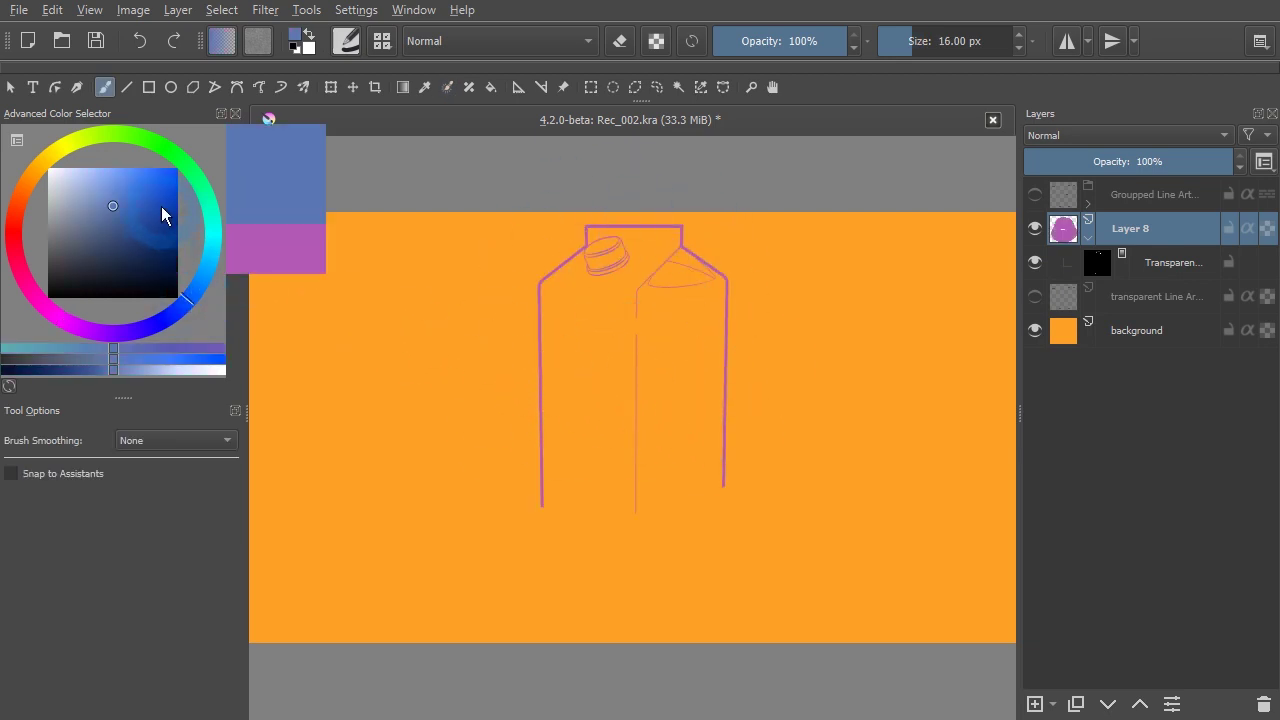
left_click(175, 190)
mouse_move(539, 300)
left_mouse_down()
mouse_move(541, 522)
mouse_move(635, 626)
left_mouse_up()
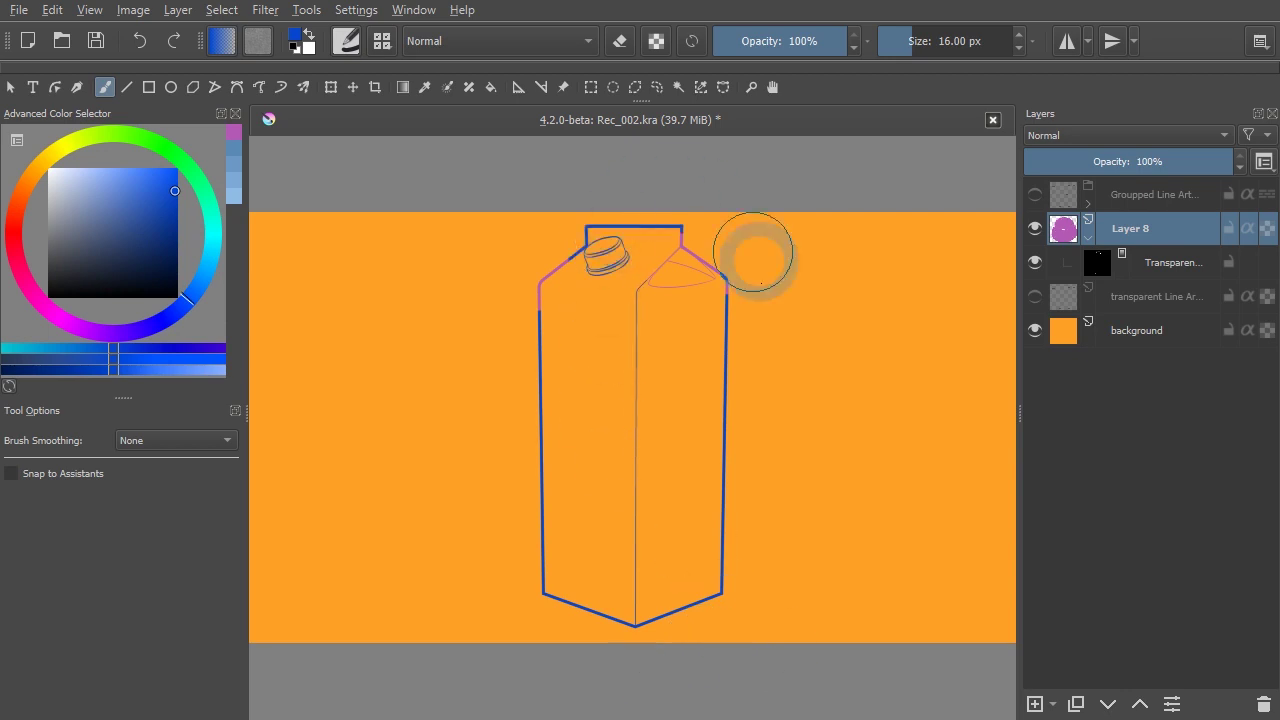
left_click_drag(683, 228, 728, 330)
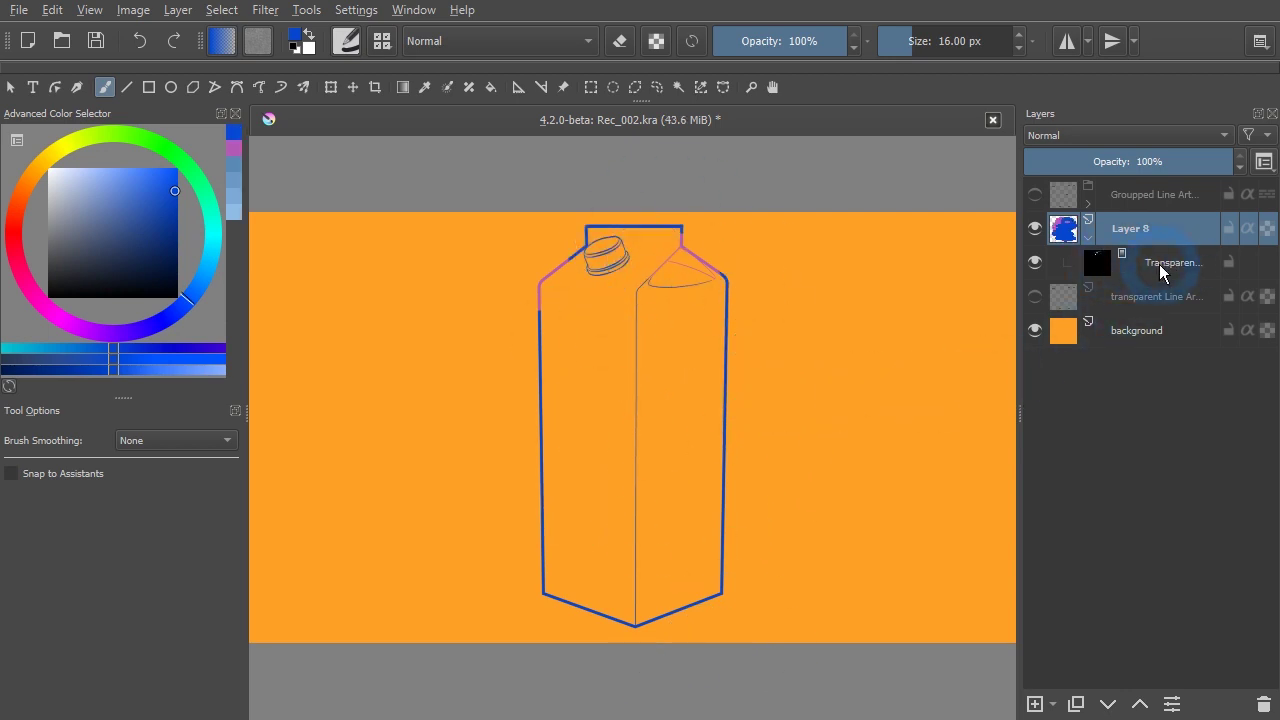
left_click(1035, 264)
left_click(1035, 264)
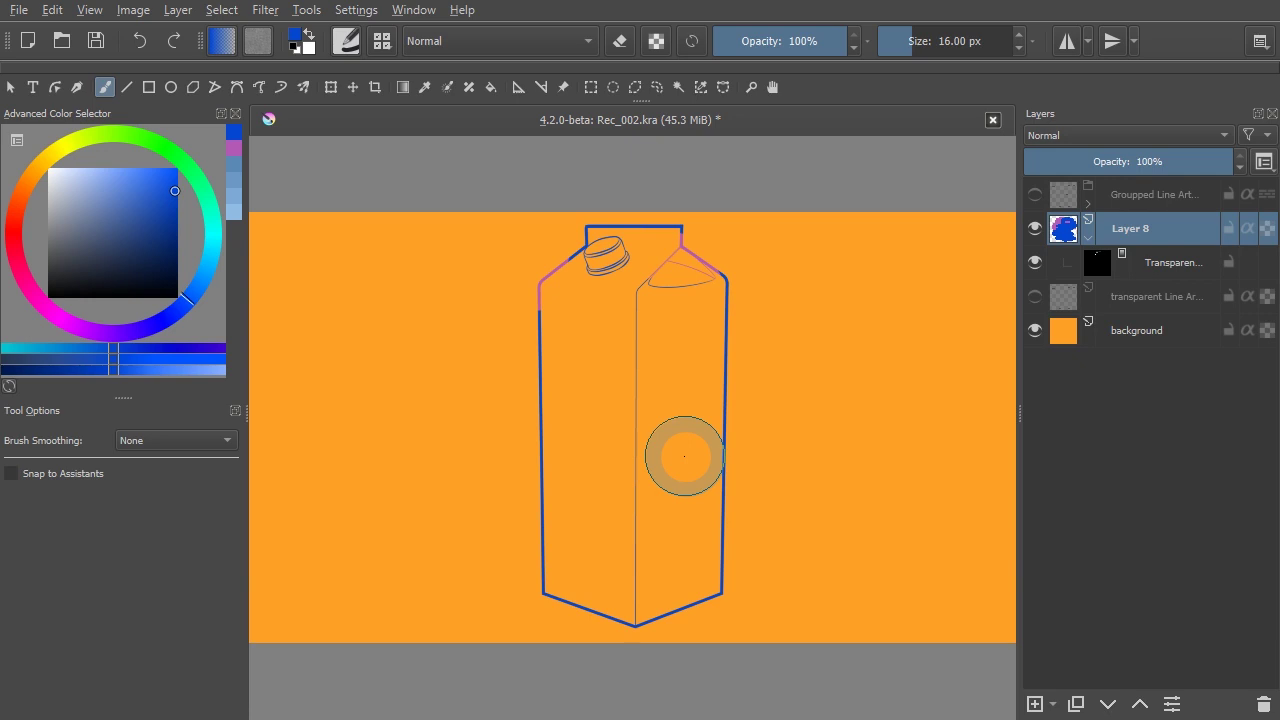
key("d")
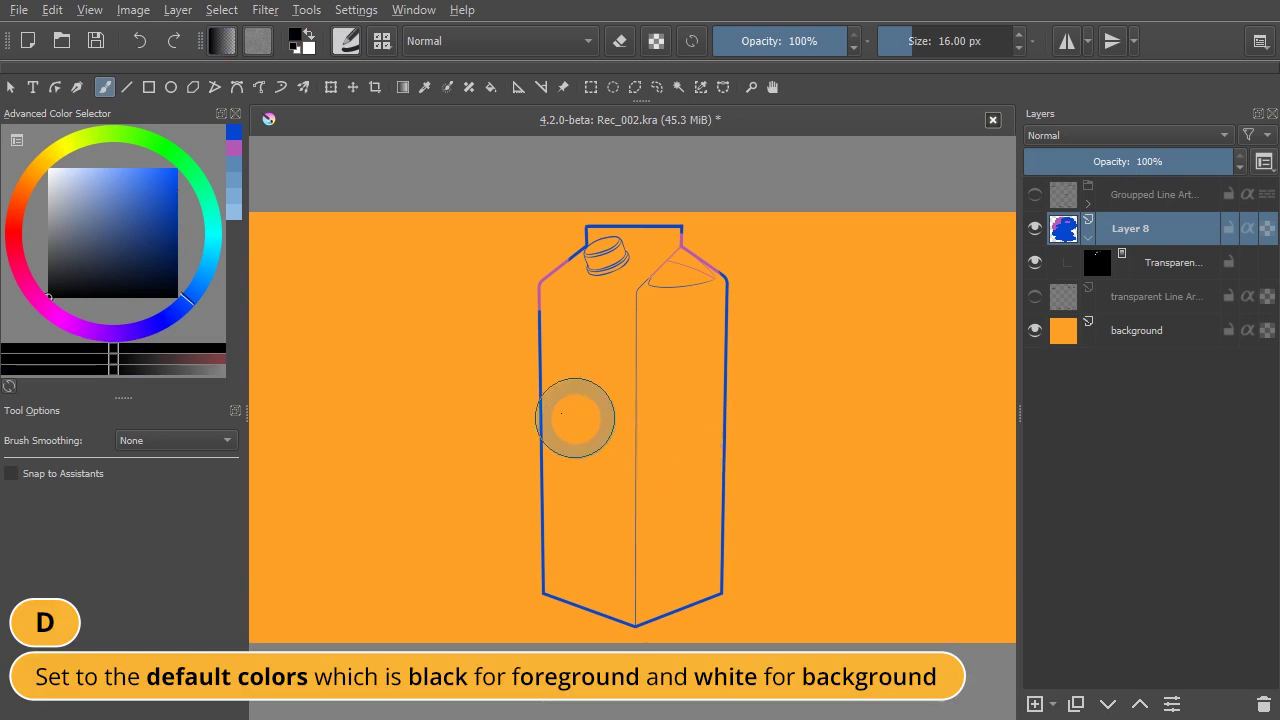
- Fill Layer 8 with the black foreground colour so the carton outline turns black
left_click(294, 54)
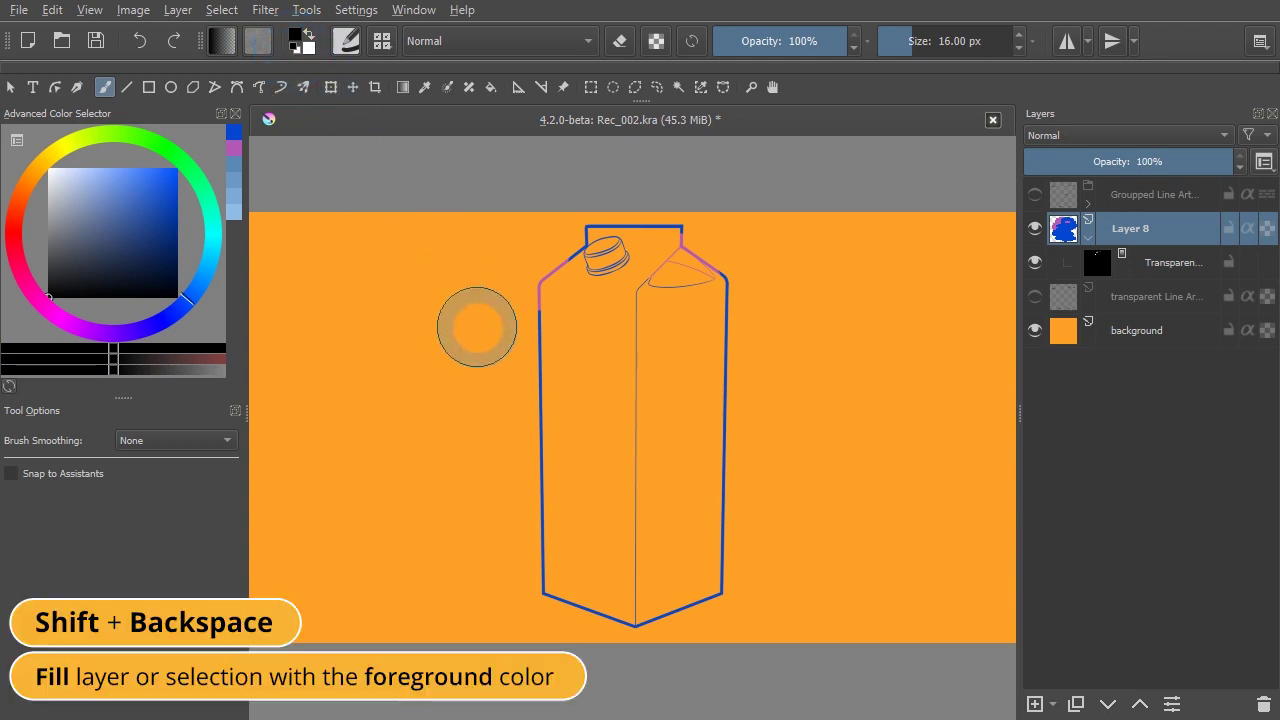
key("shift+BackSpace")
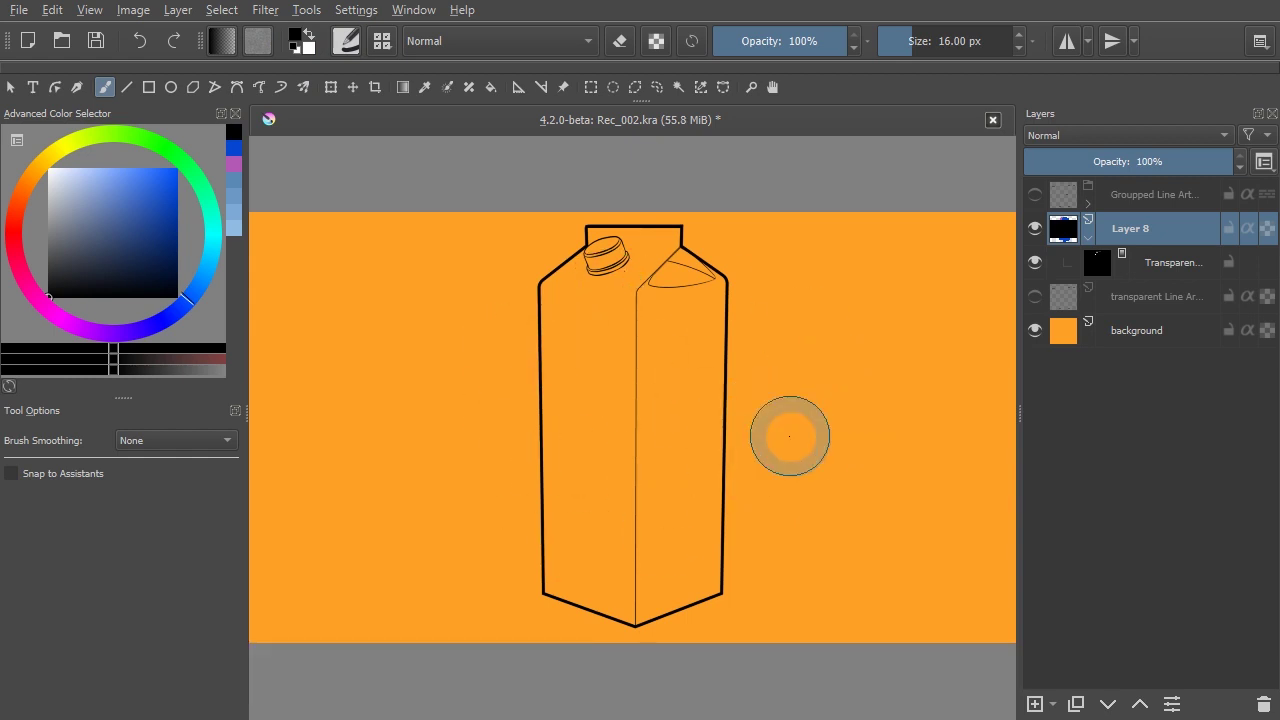
- Flatten Layer 8 with its mask into Layer 8 Merged, then toggle its visibility to check it
right_click(1141, 229)
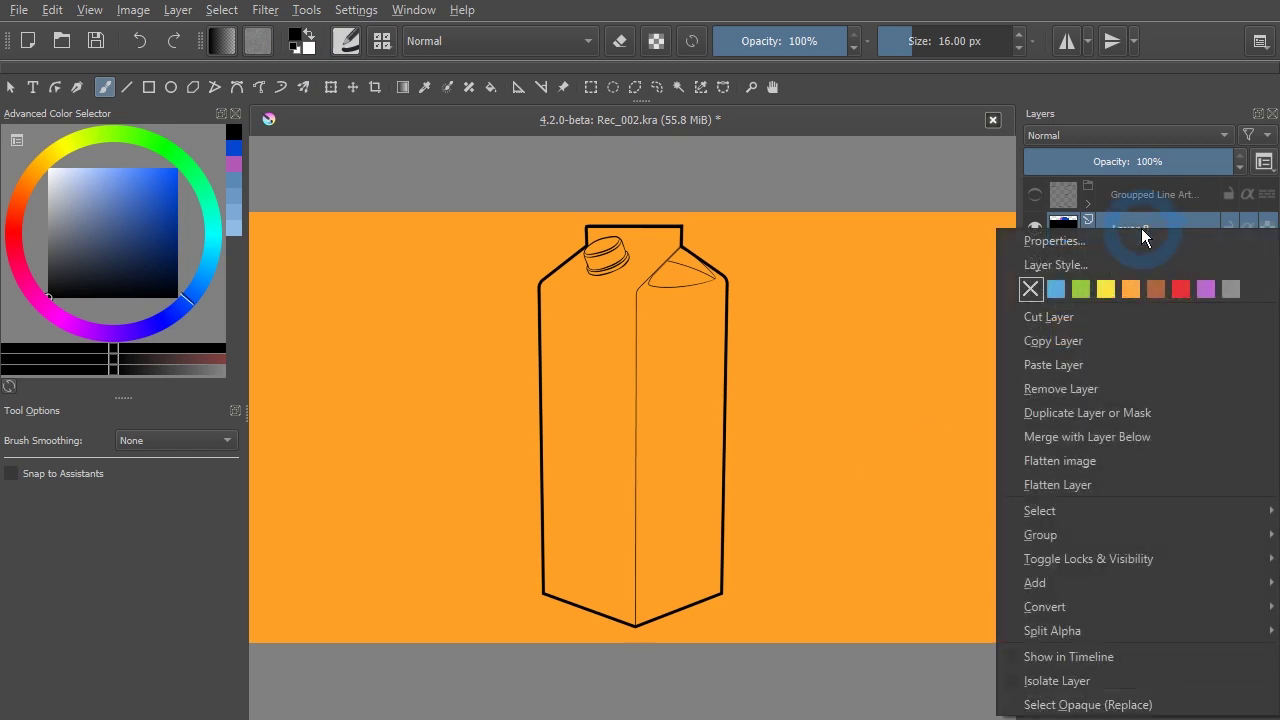
left_click(1061, 487)
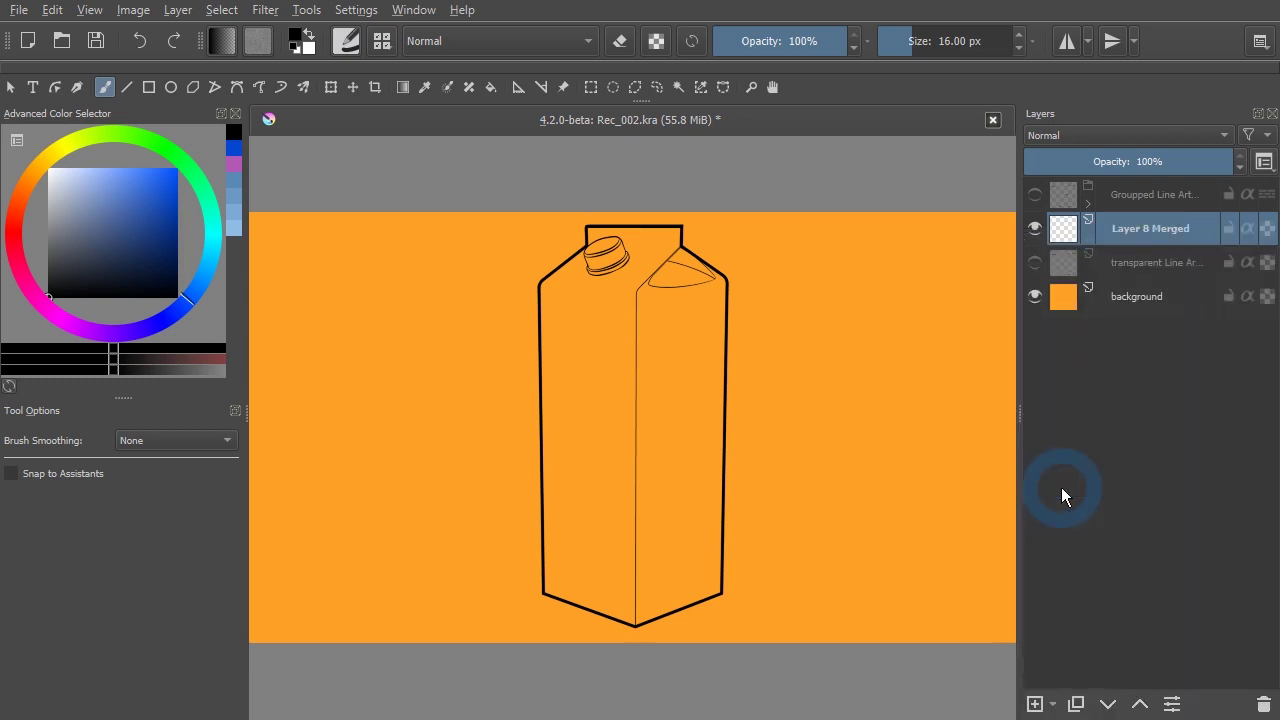
left_click(1160, 262)
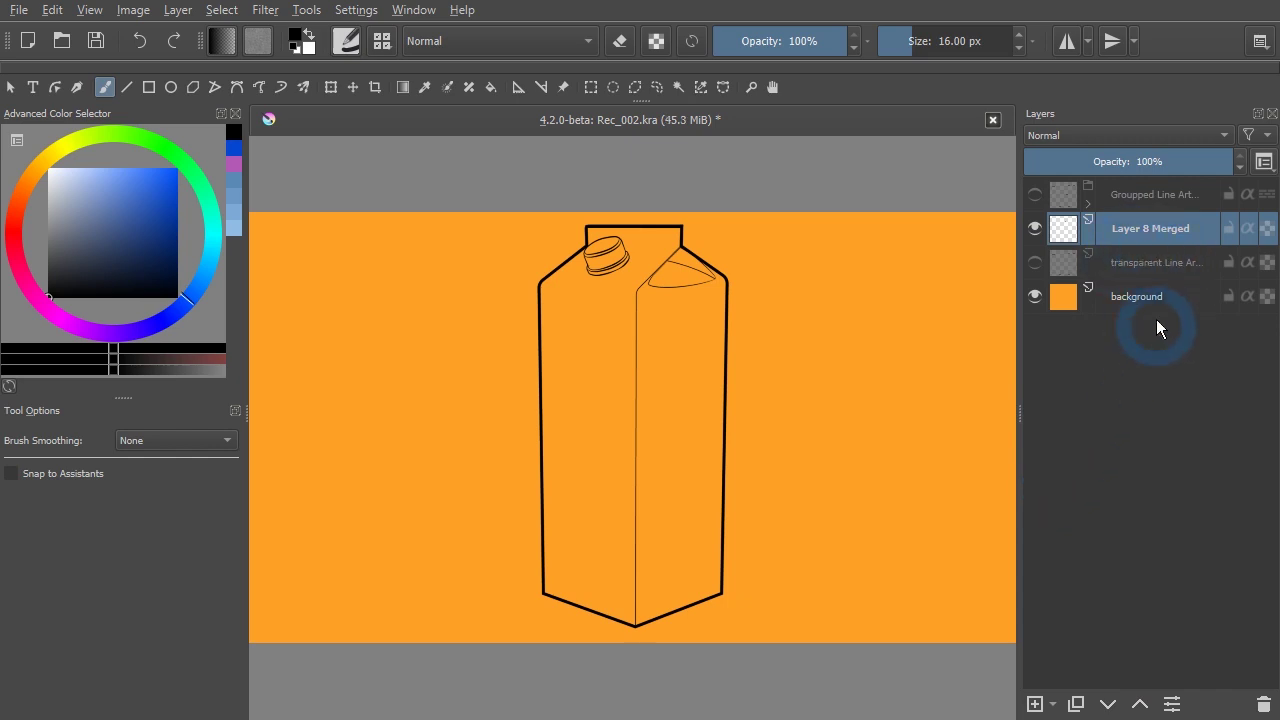
left_click(1033, 228)
left_click(1033, 228)
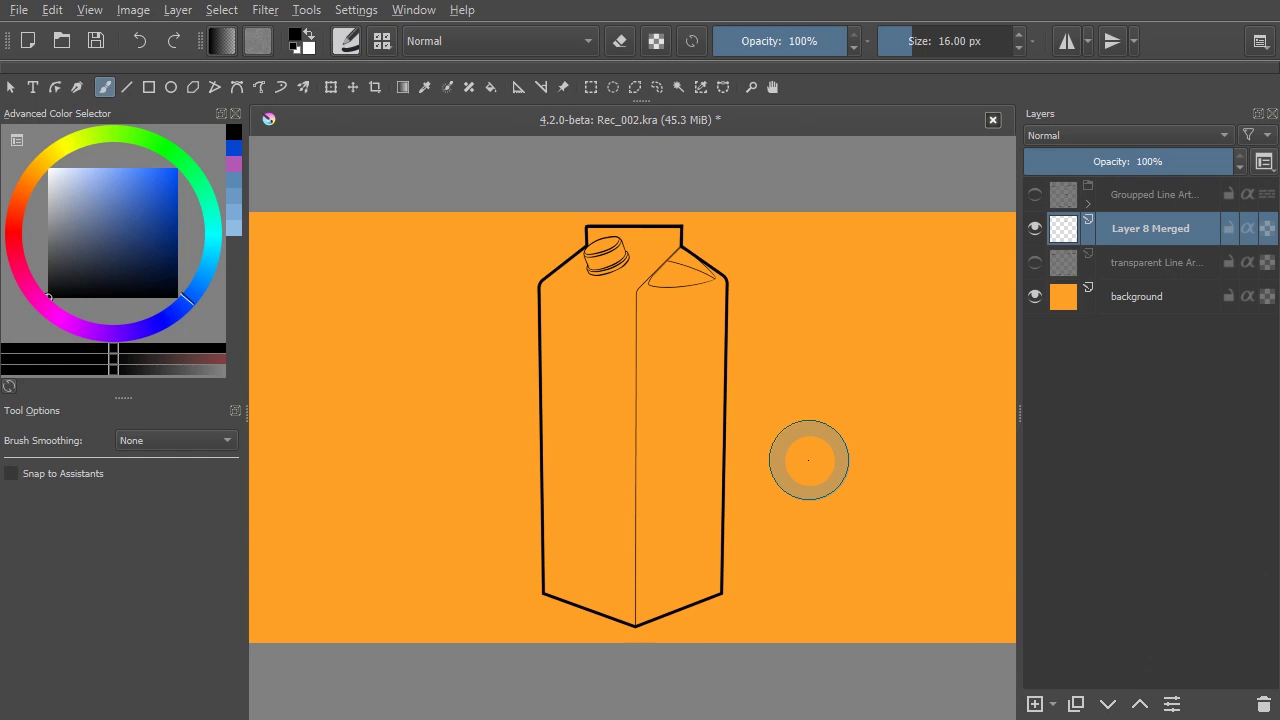
- Add a colorize mask to Layer 8 Merged
left_click(446, 88)
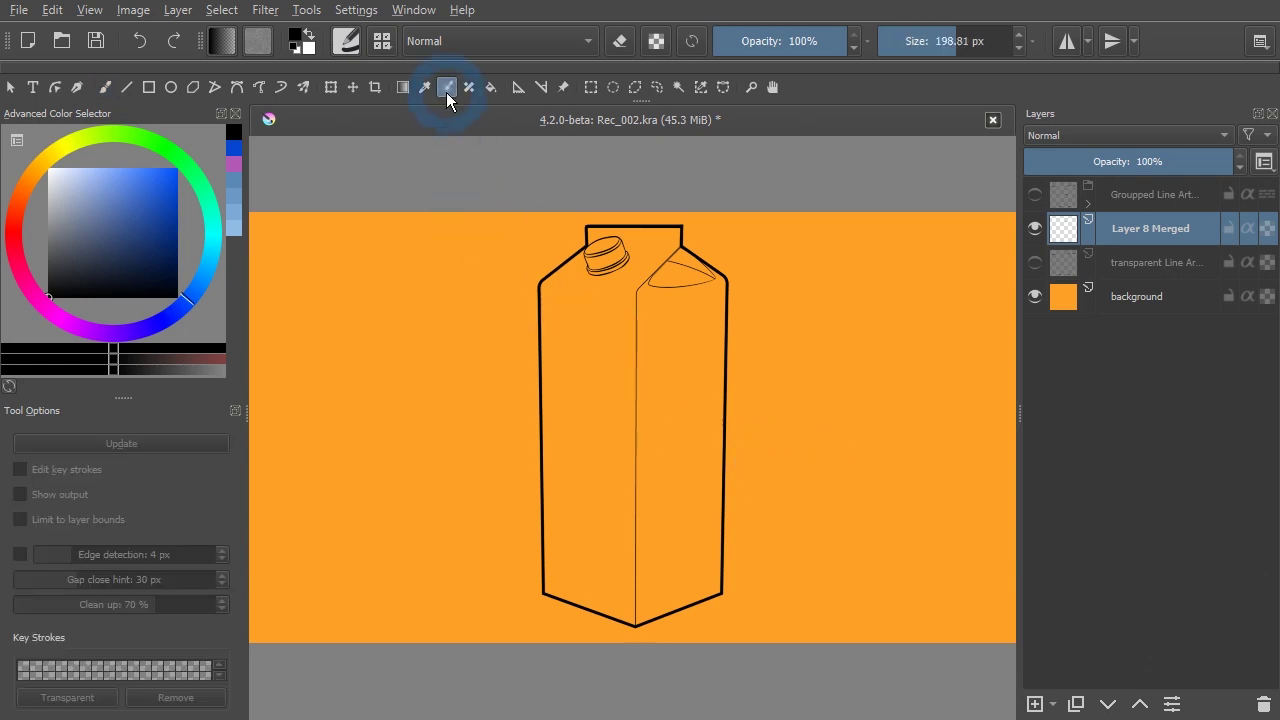
left_click(634, 337)
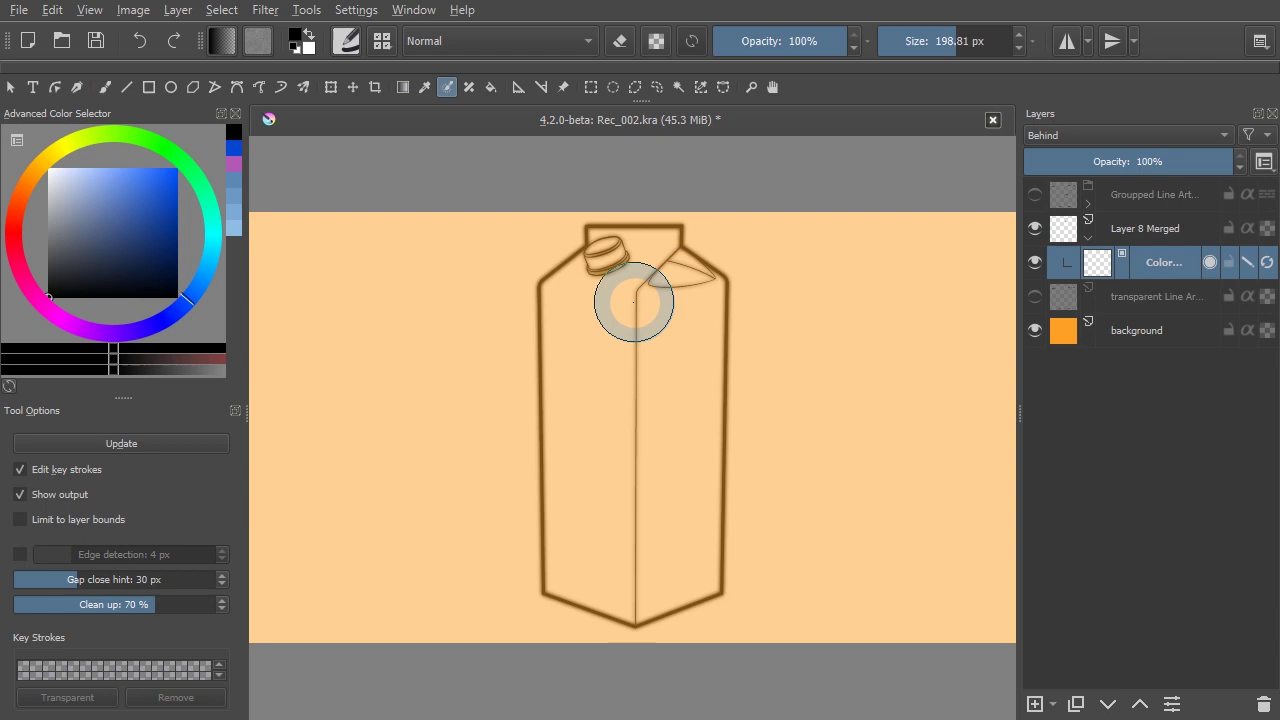
scroll(634, 301, "up", 4)
scroll(628, 449, "down", 1)
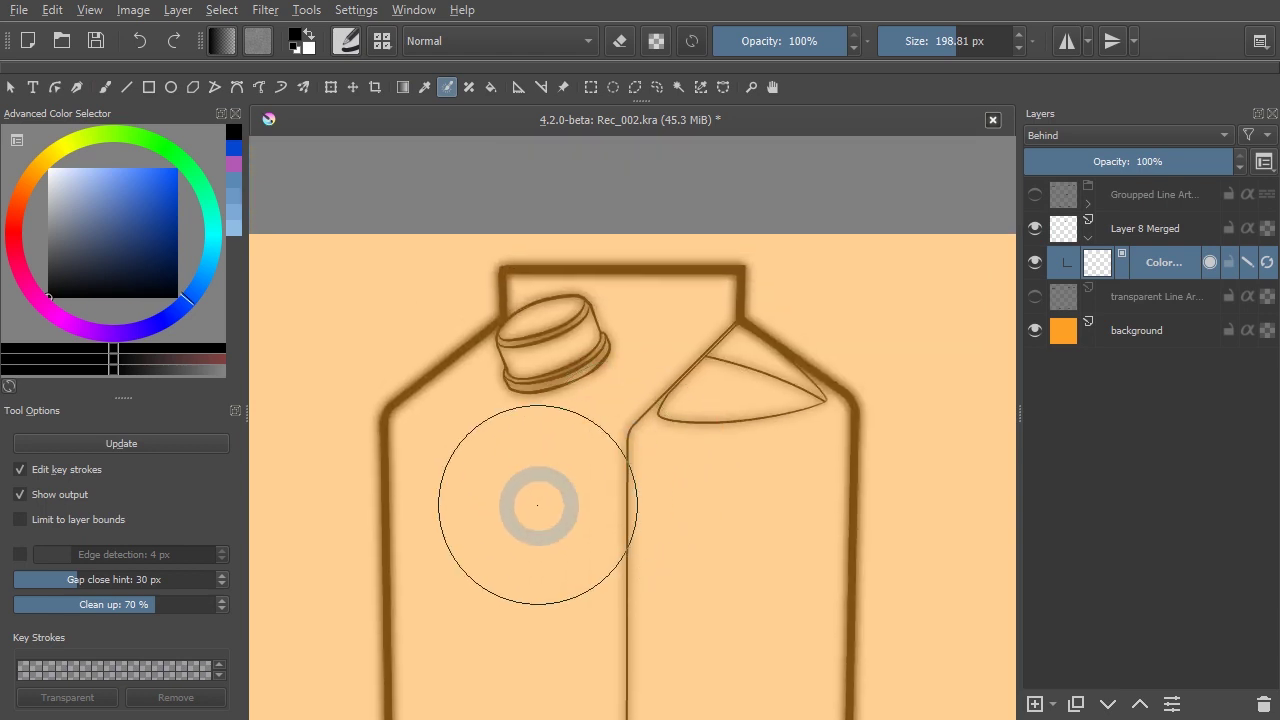
- Place green key dots on the carton's left face, dark green on the right face, and green in the top triangle
left_click(175, 153)
left_click(122, 200)
left_click(503, 537)
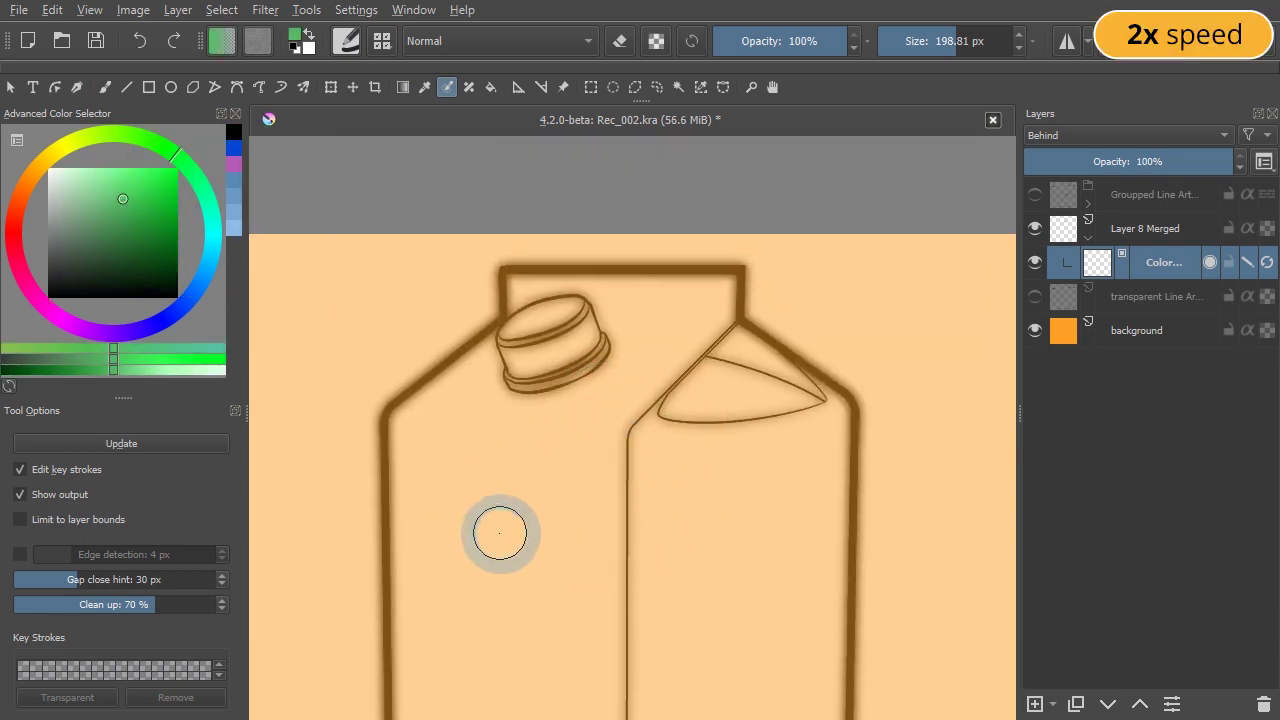
left_click(128, 207)
left_click(716, 560)
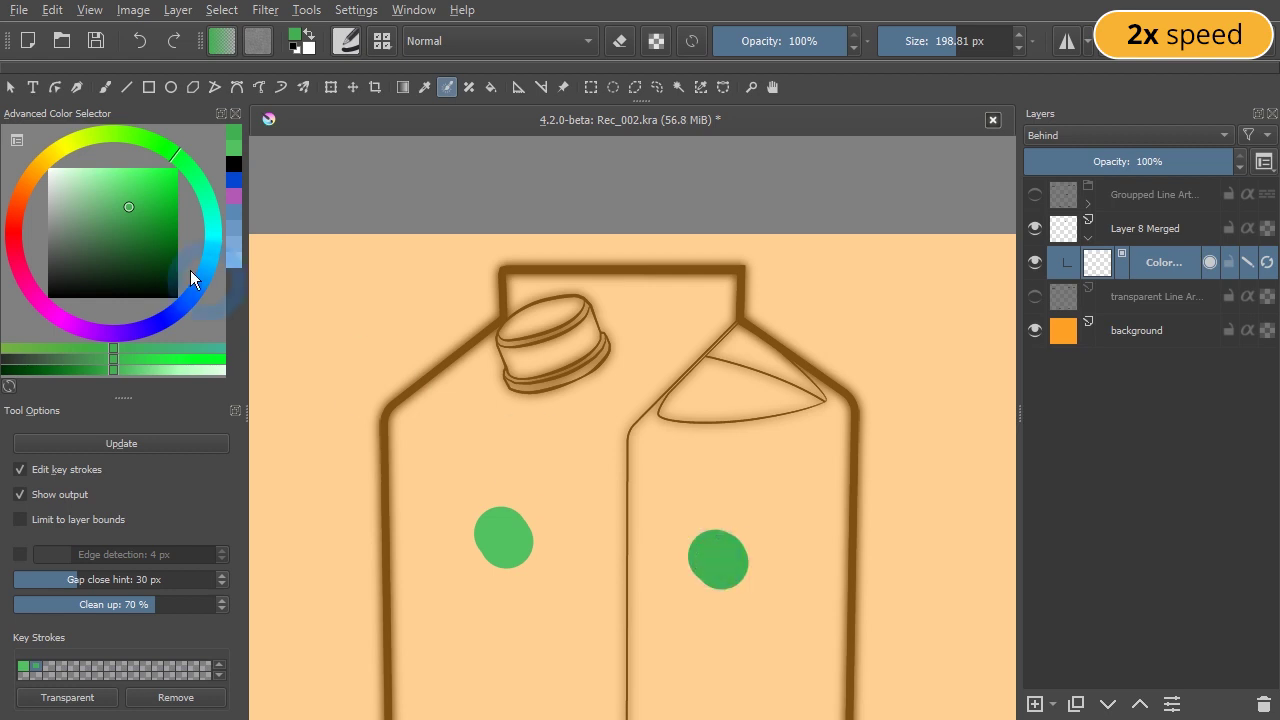
left_click(711, 391)
left_click(141, 224)
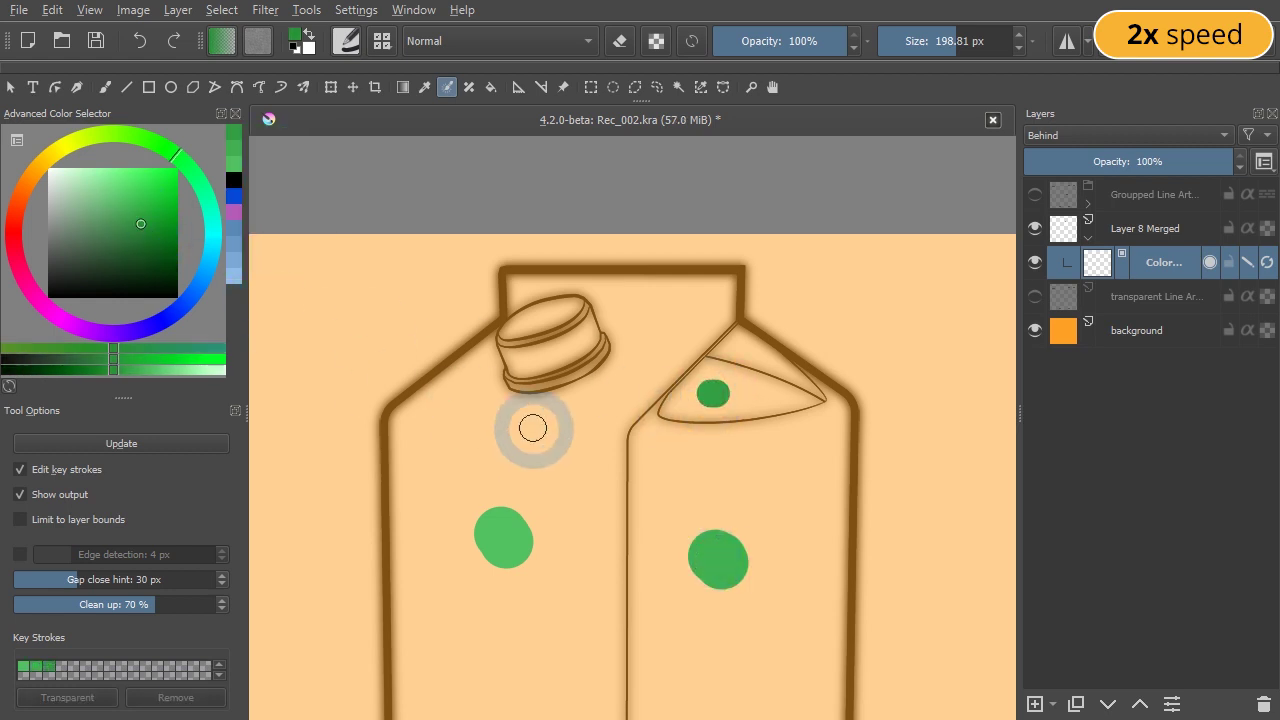
left_click(748, 352)
- Paint a magenta key stroke across the carton's cap
scroll(536, 346, "up", 2)
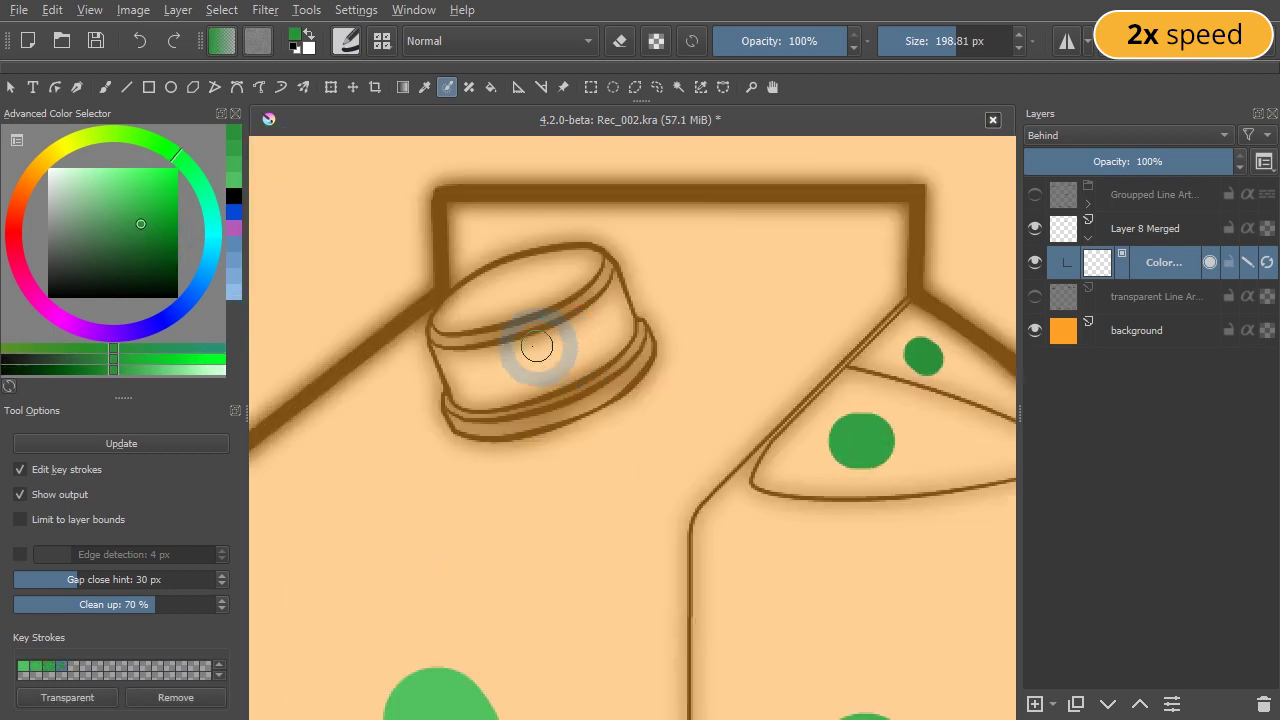
left_click(46, 301)
left_click(141, 201)
mouse_move(555, 380)
left_mouse_down()
mouse_move(567, 408)
mouse_move(523, 289)
left_mouse_up()
scroll(571, 471, "down", 3)
scroll(611, 537, "down", 1)
scroll(651, 556, "up", 2)
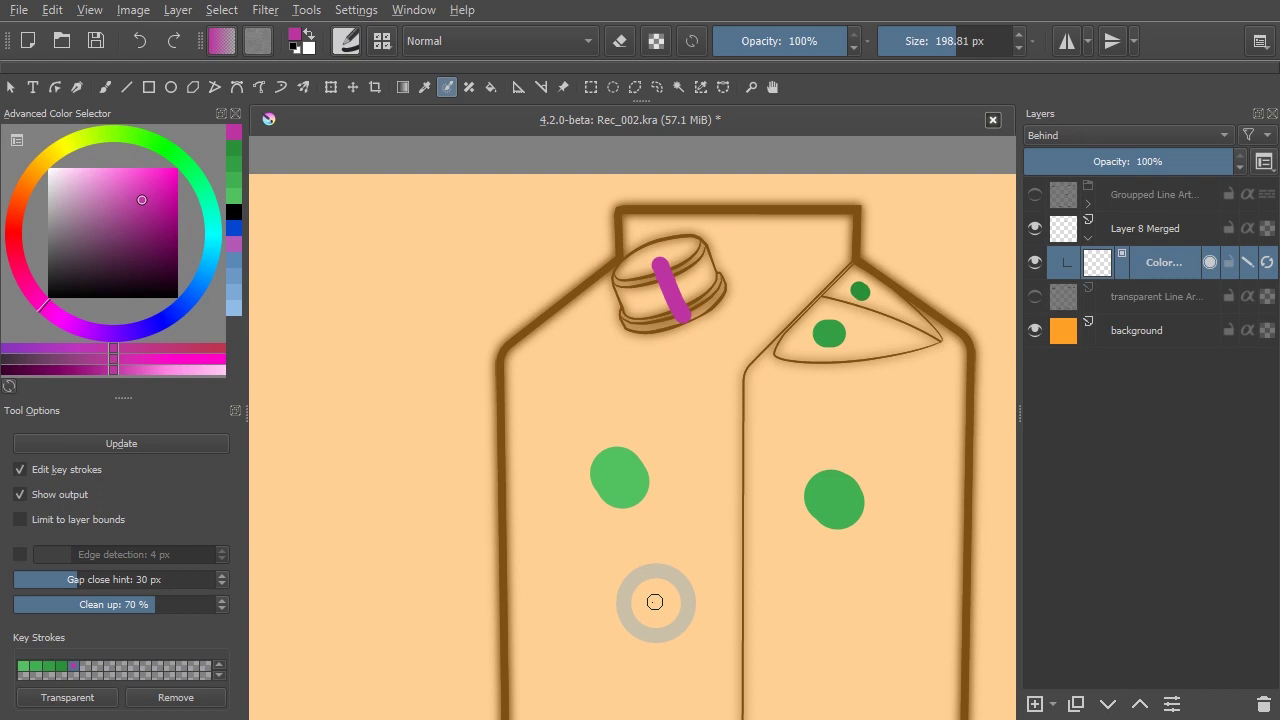
- Paint a red cross key stroke beside the carton, then review the Key Strokes swatches
left_click(18, 238)
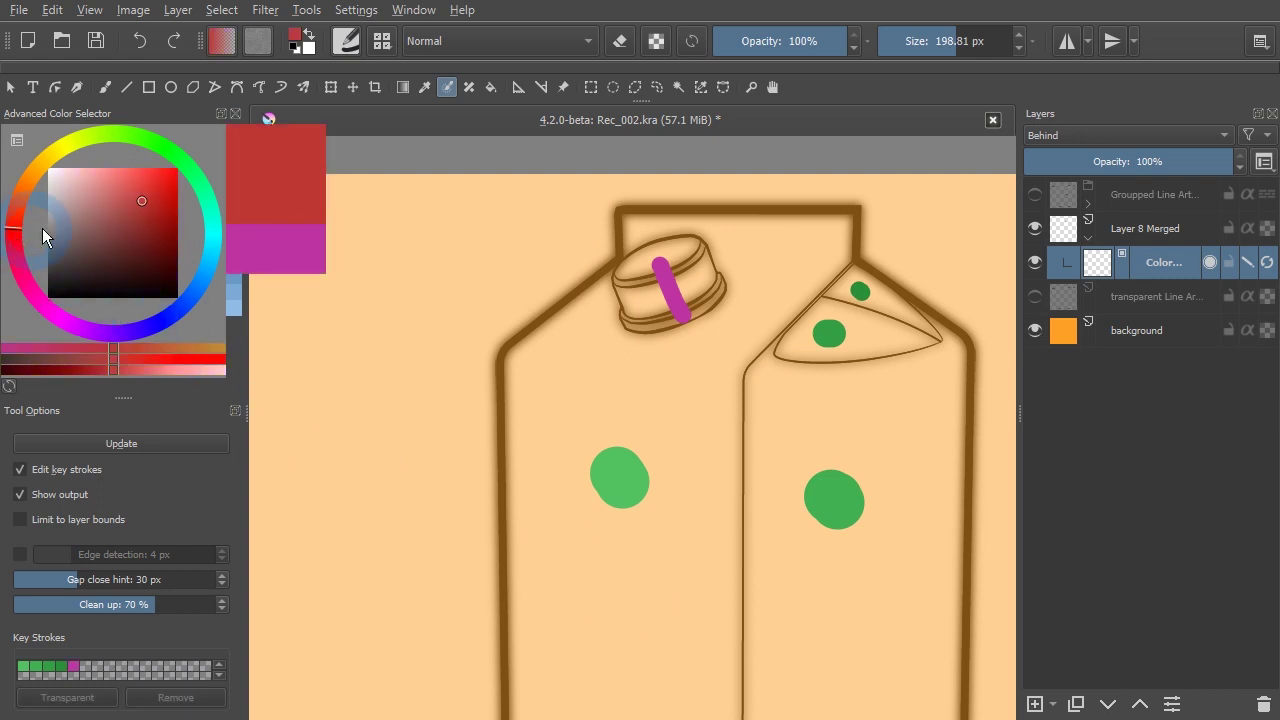
left_click(174, 178)
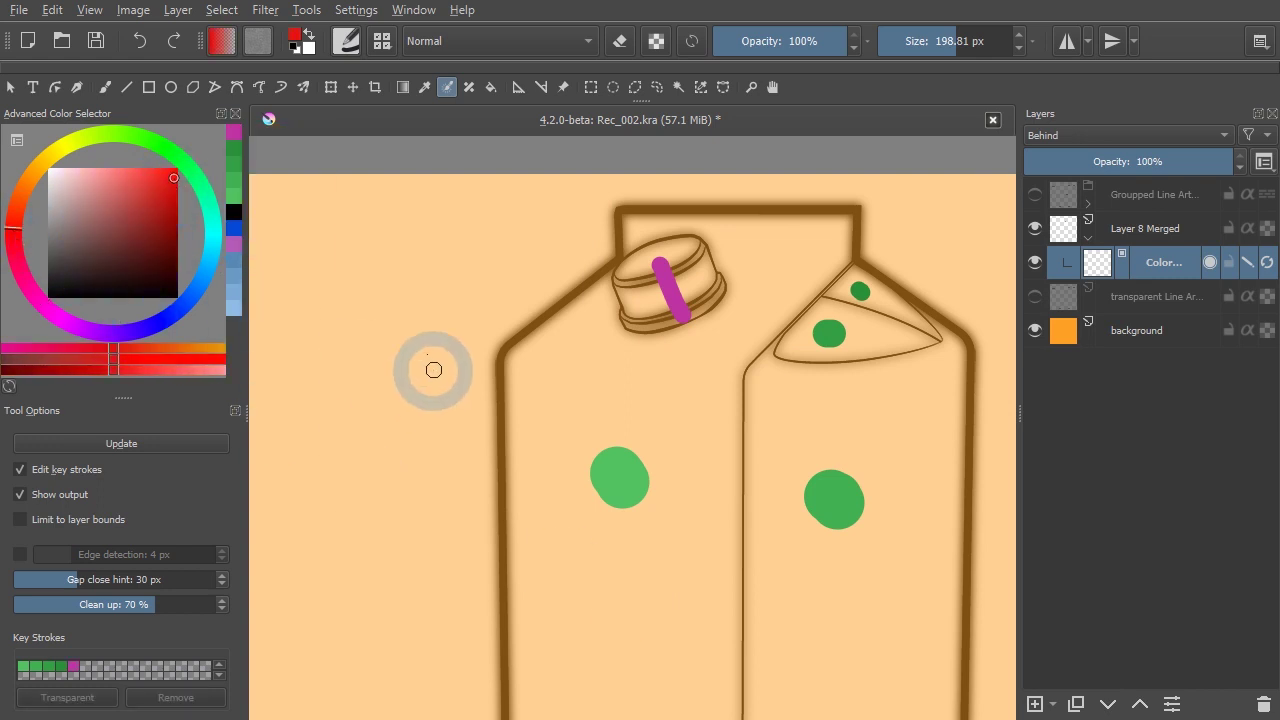
mouse_move(350, 303)
left_mouse_down()
mouse_move(377, 337)
mouse_move(342, 336)
left_mouse_up()
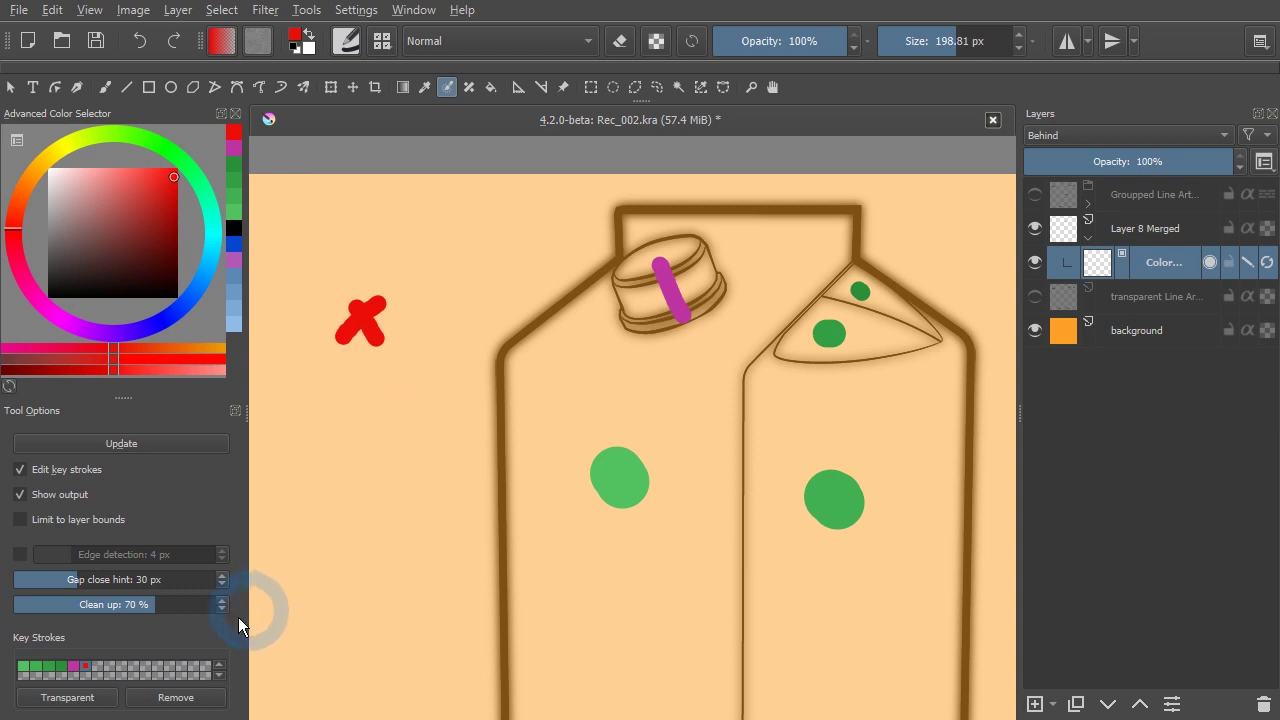
left_click(65, 668)
left_click(128, 660)
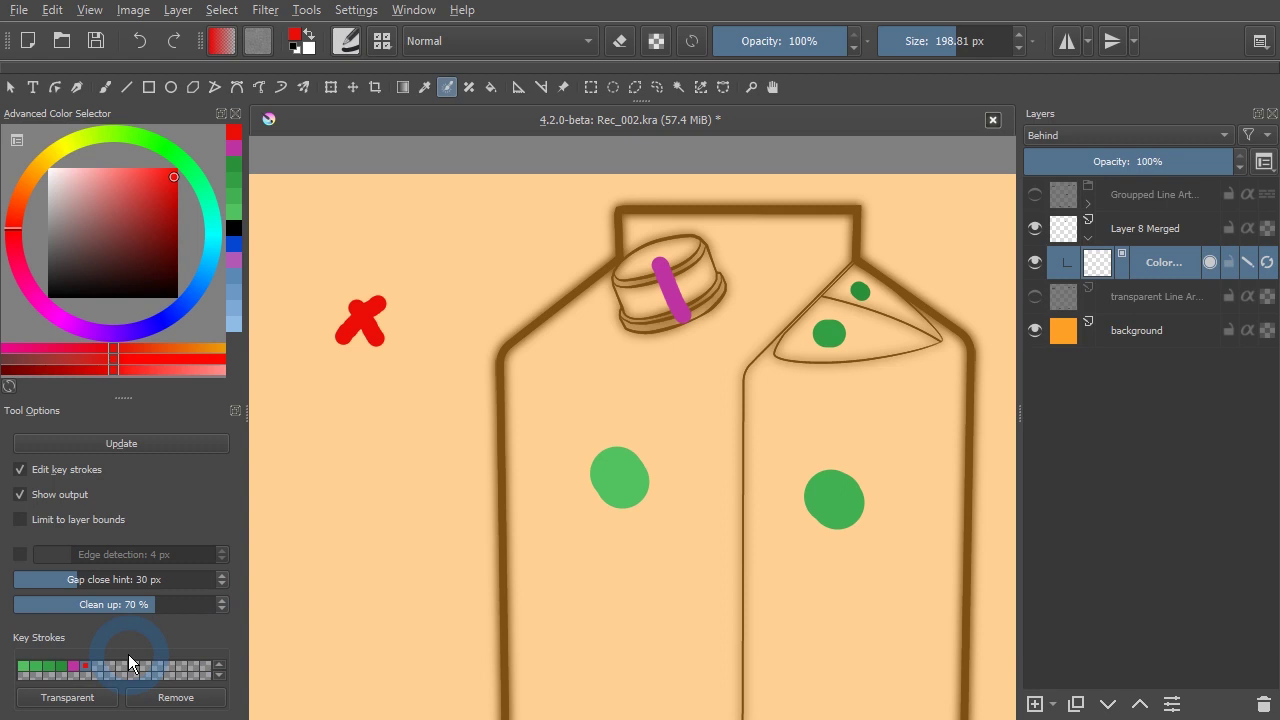
- Set the red key stroke to Transparent and update the mask, leaving orange around the lines
left_click(95, 655)
left_click(76, 667)
left_click(60, 668)
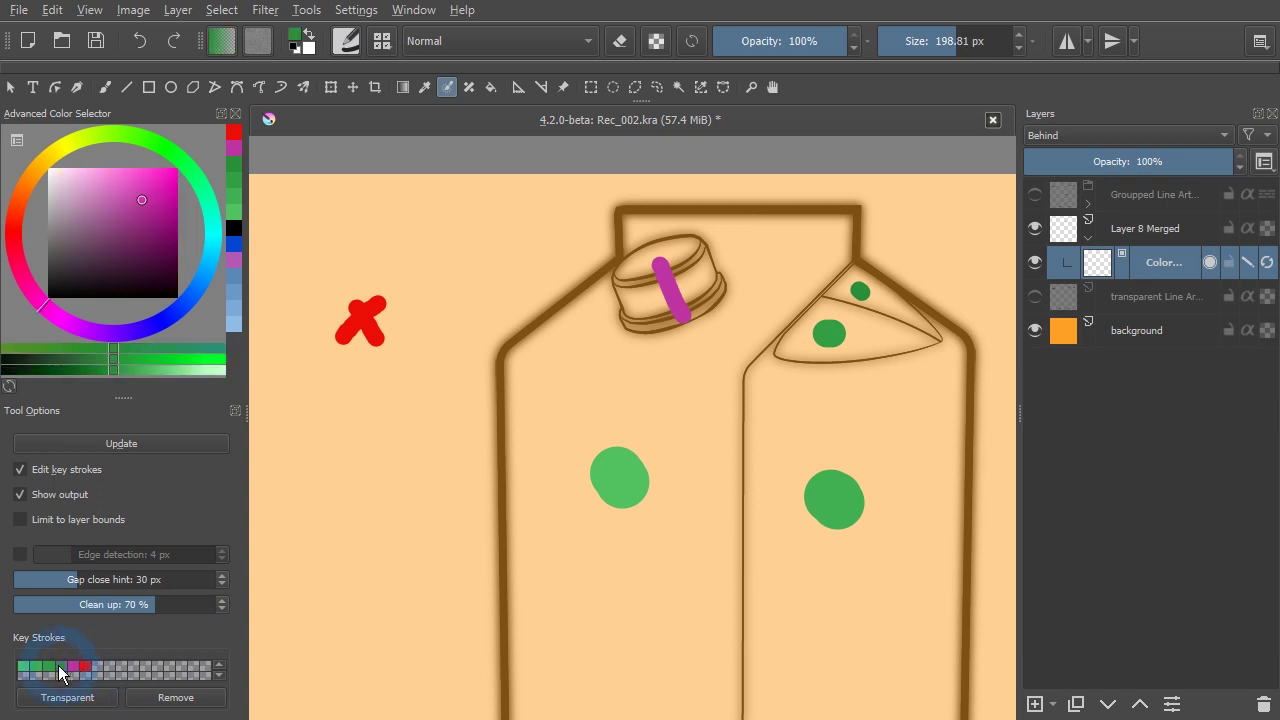
left_click(87, 667)
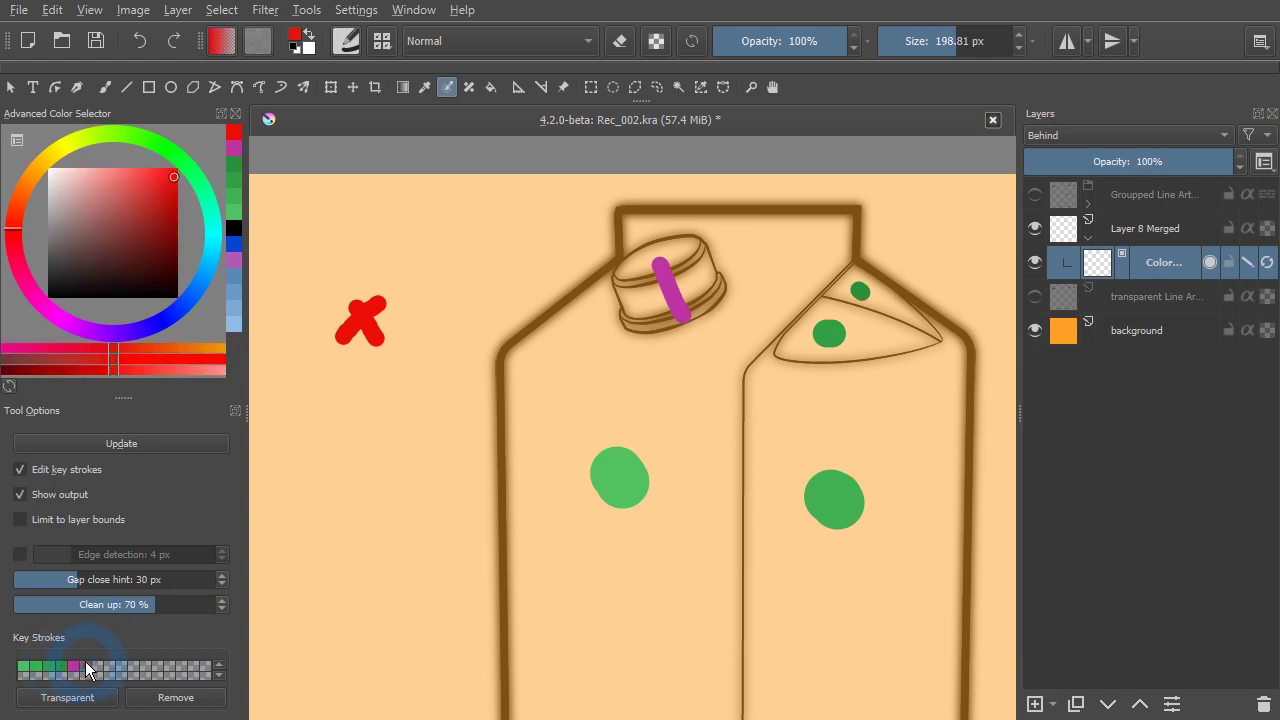
left_click(76, 699)
left_click(85, 667)
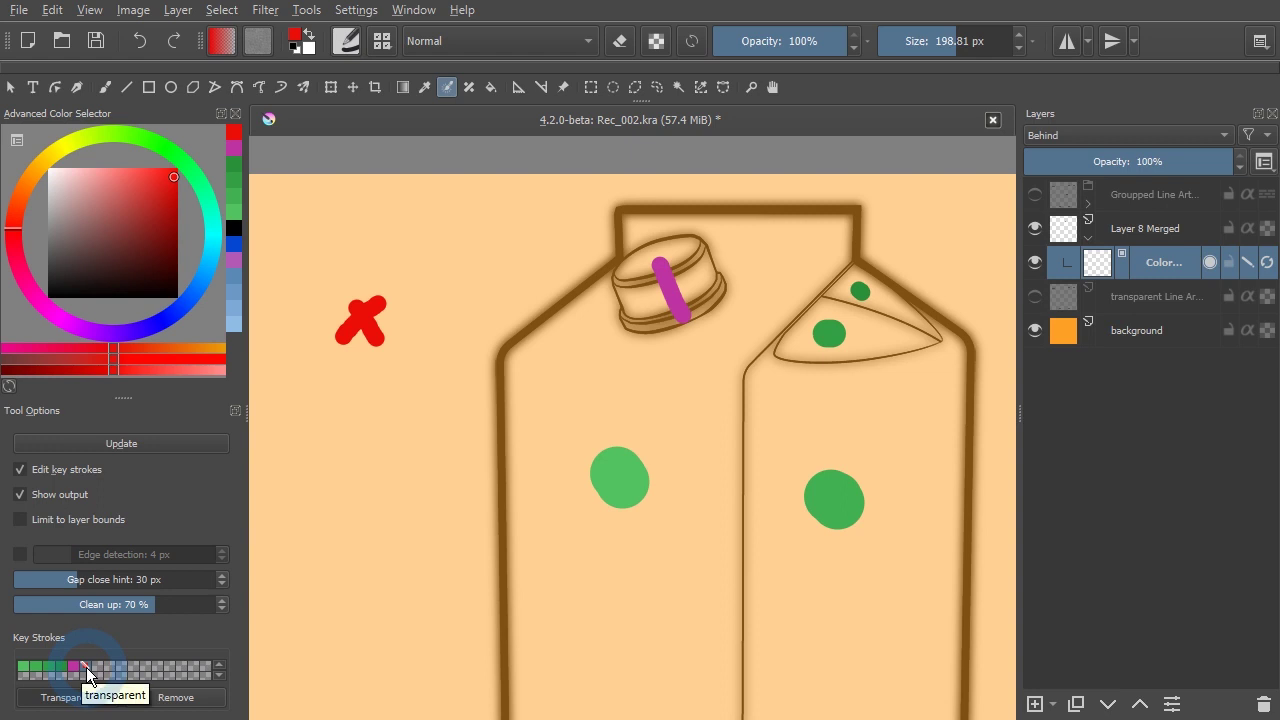
left_click(124, 446)
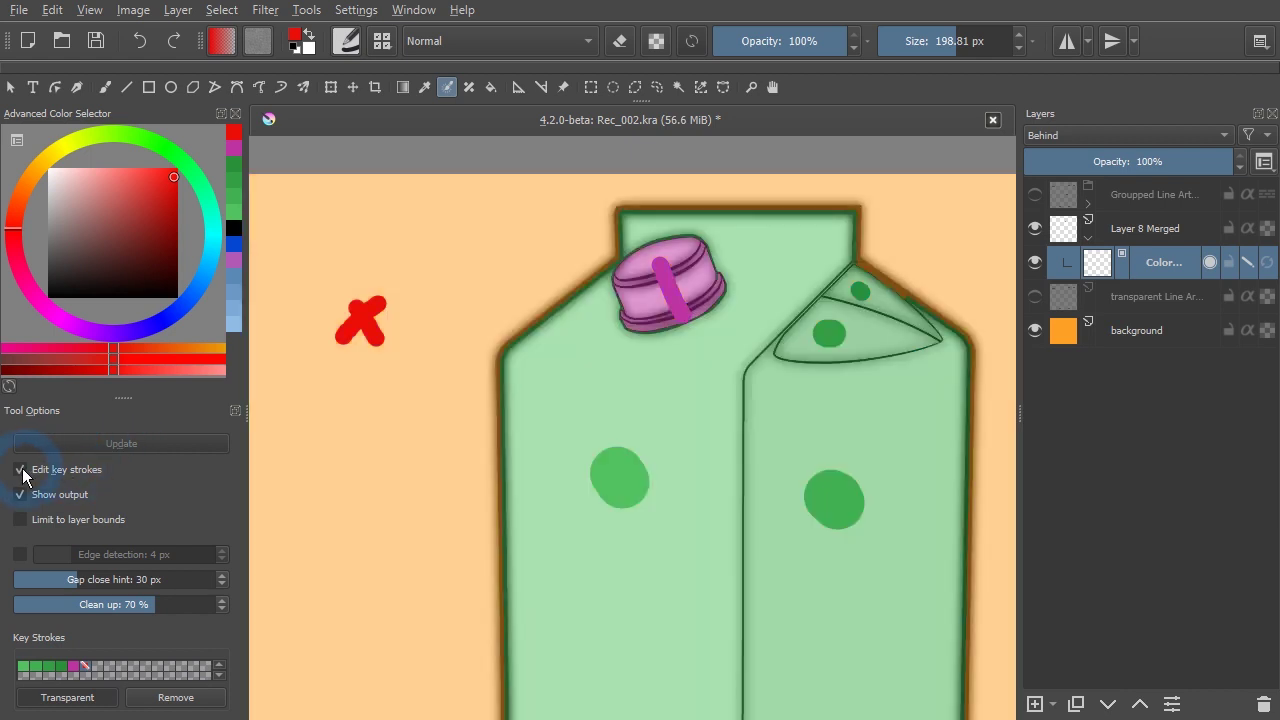
- Hide the key strokes, zoom out, and toggle the orange background layer to view the fill
left_click(22, 472)
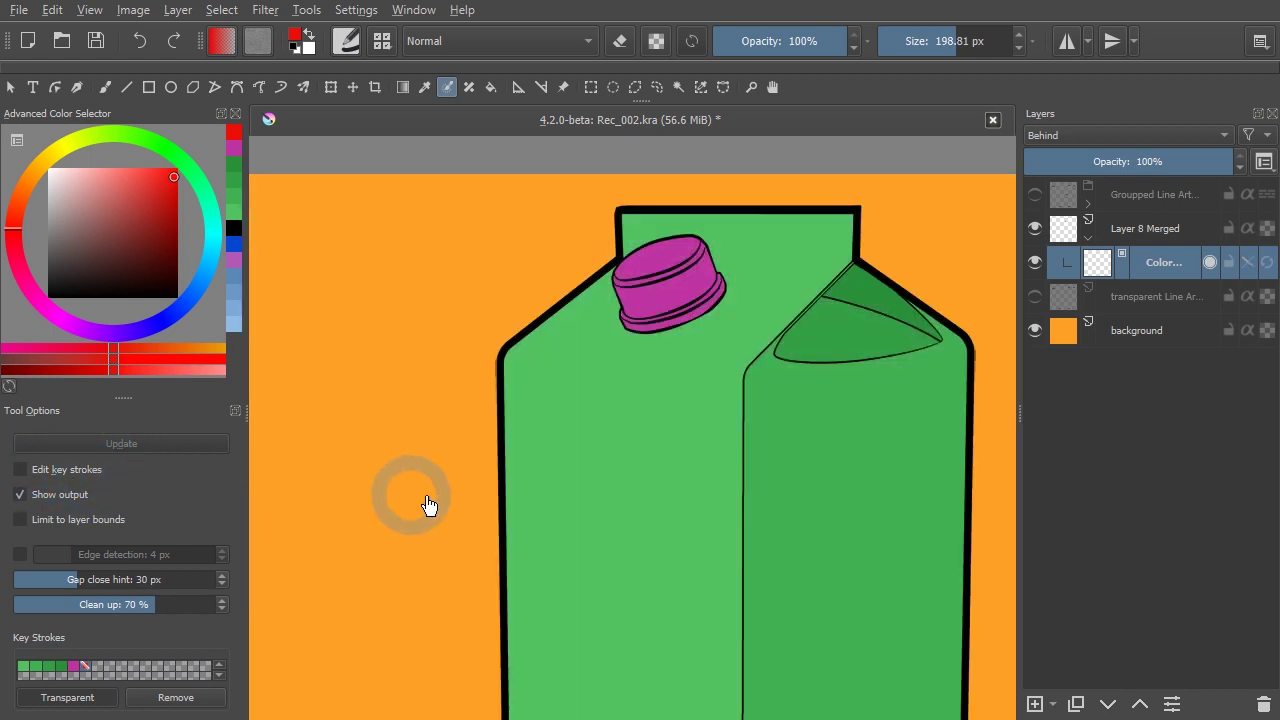
scroll(428, 503, "down", 1)
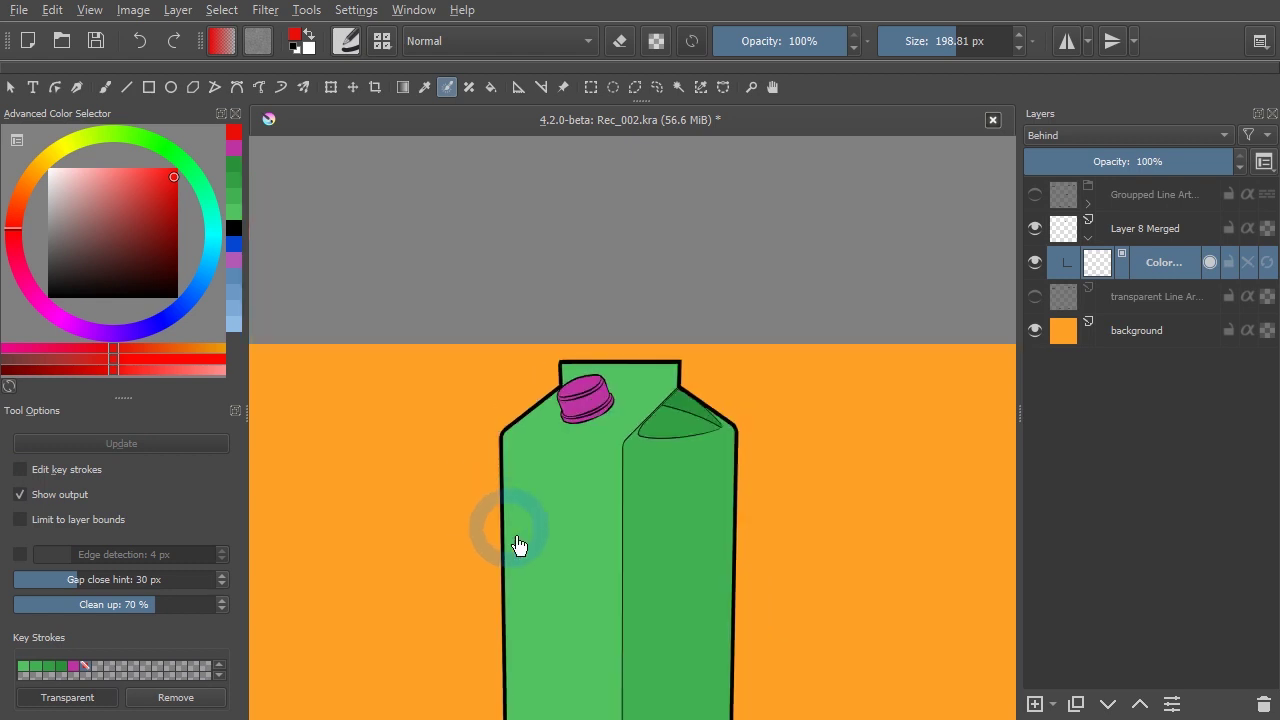
scroll(503, 526, "down", 2)
scroll(657, 431, "down", 1)
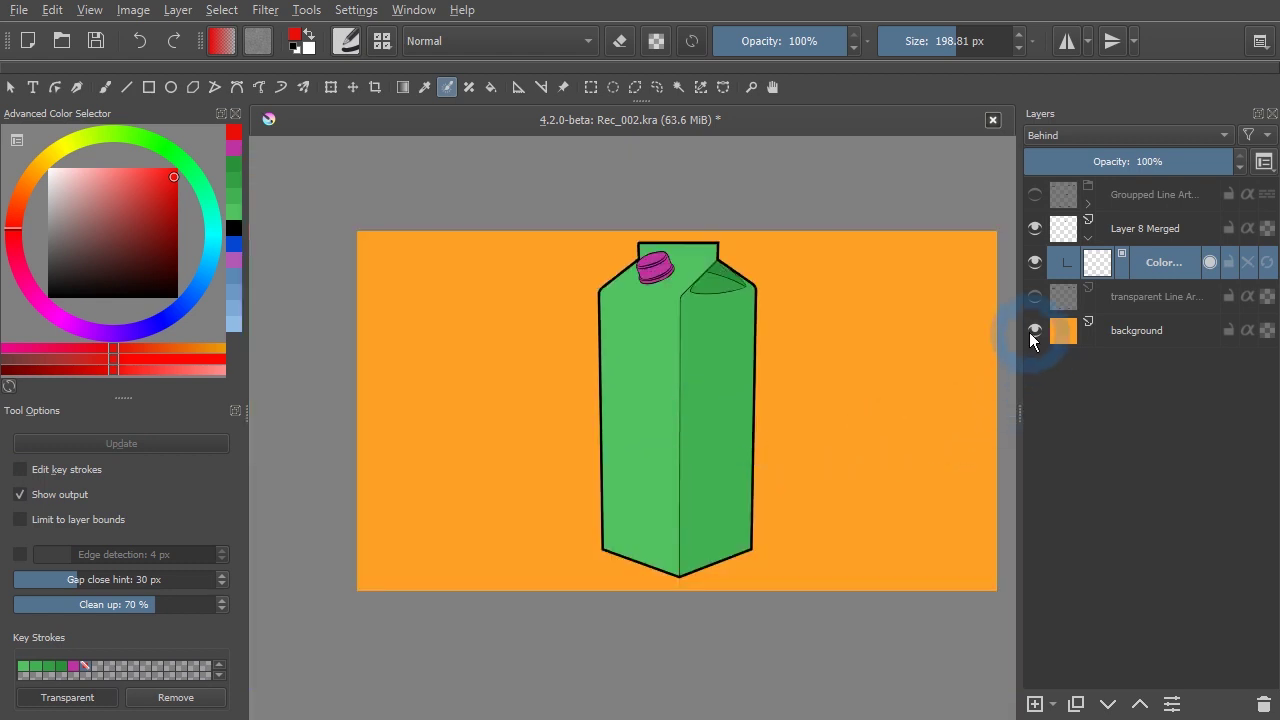
left_click(1035, 331)
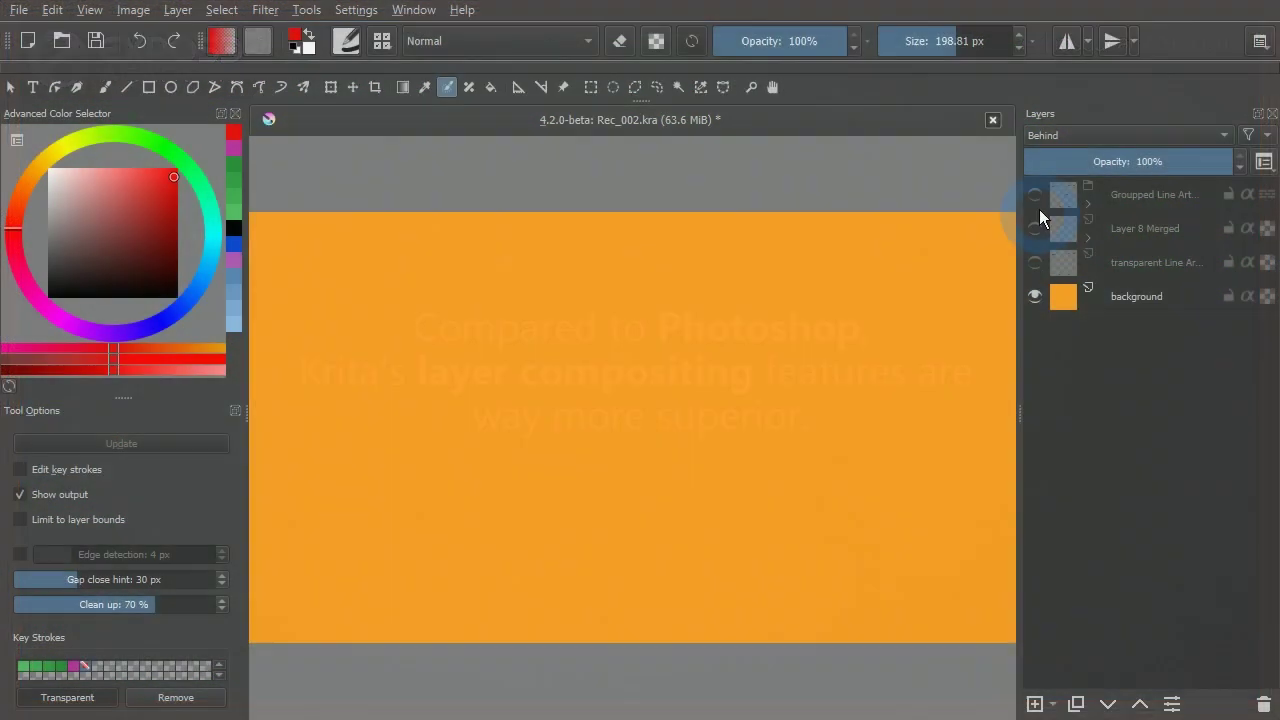
- Show and expand the Groupped Line Art group, checking the Small and Main layers by toggling visibility
left_click(1036, 194)
left_click(1088, 206)
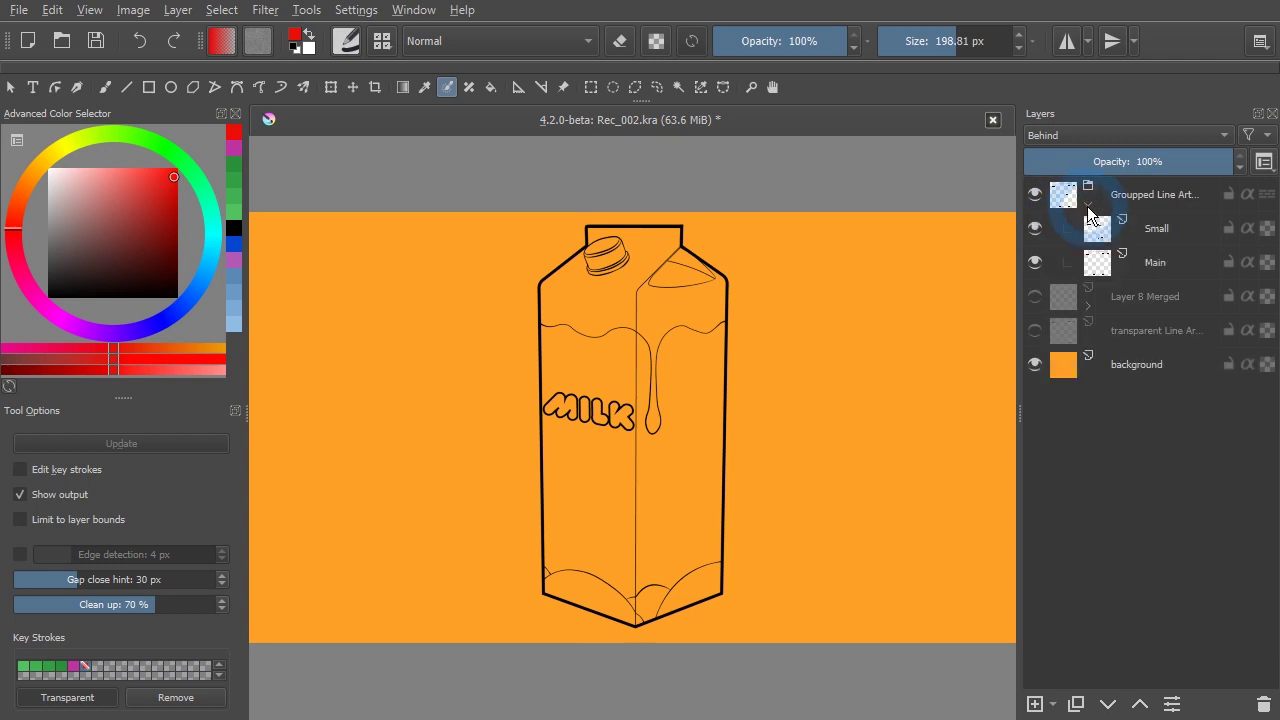
left_click(1035, 228)
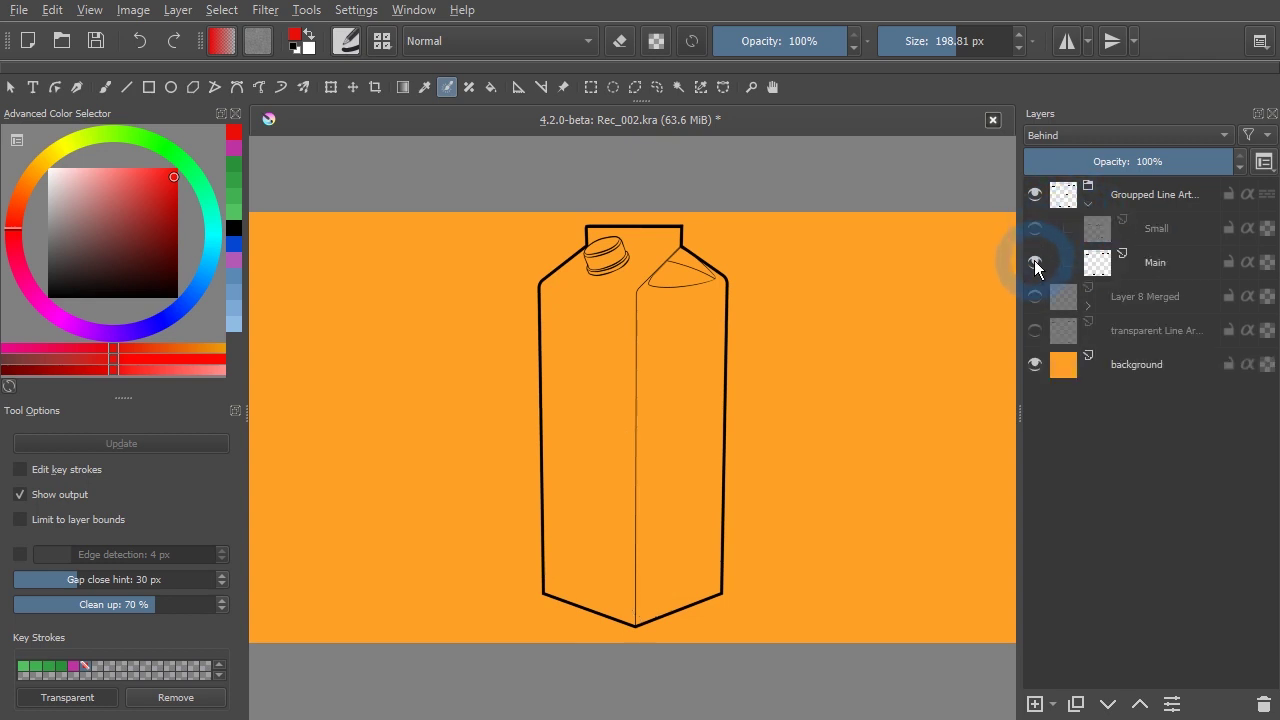
left_click(1034, 261)
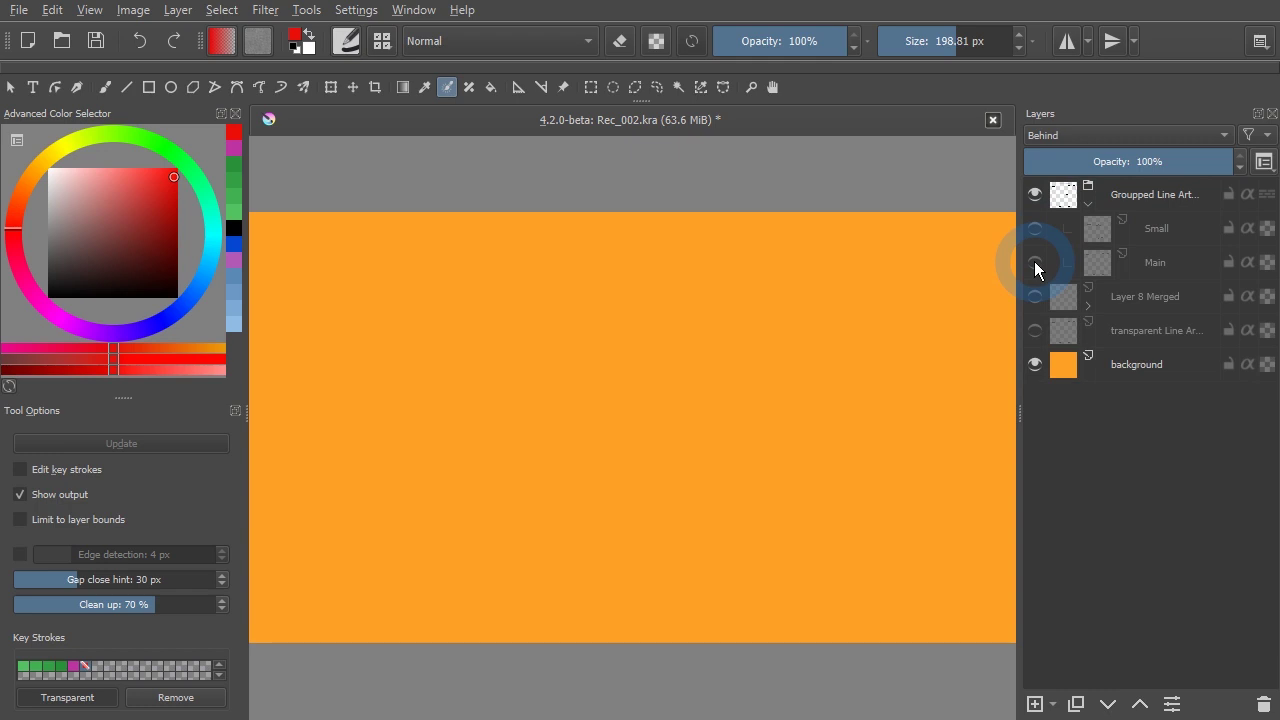
left_click(1034, 261)
scroll(645, 430, "up", 1)
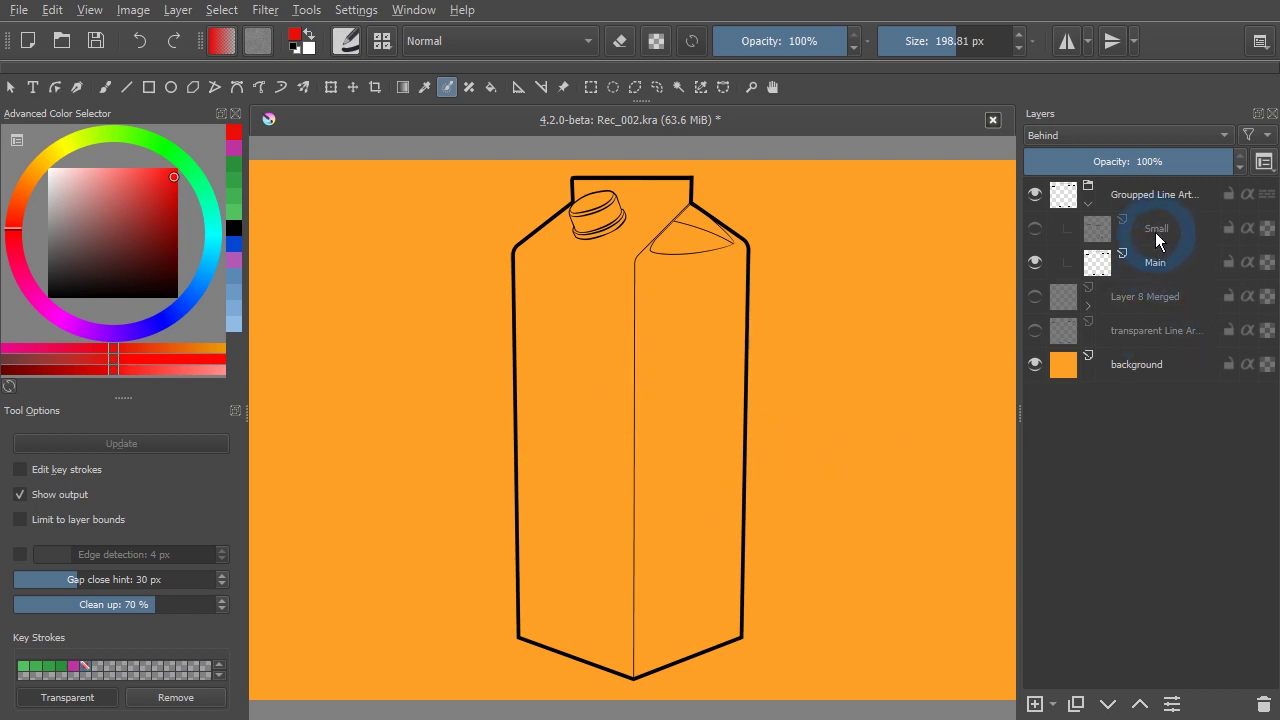
left_click(1038, 232)
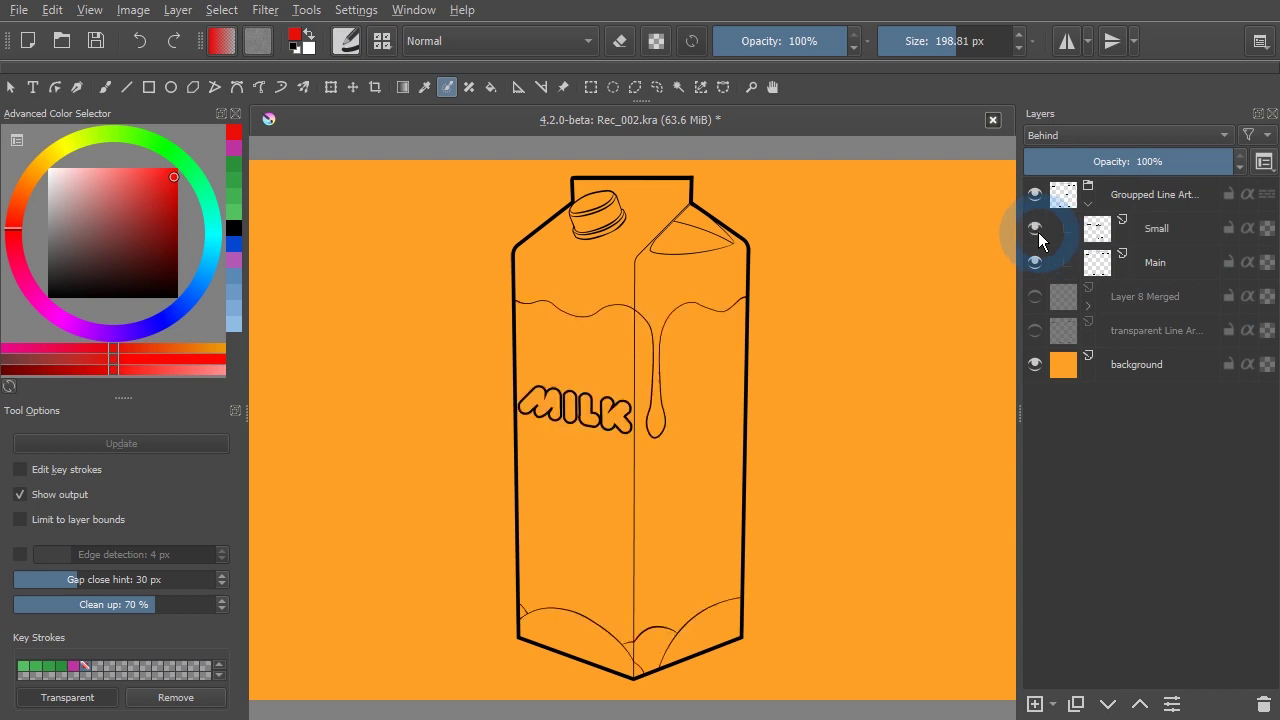
left_click(1038, 232)
left_click(1035, 262)
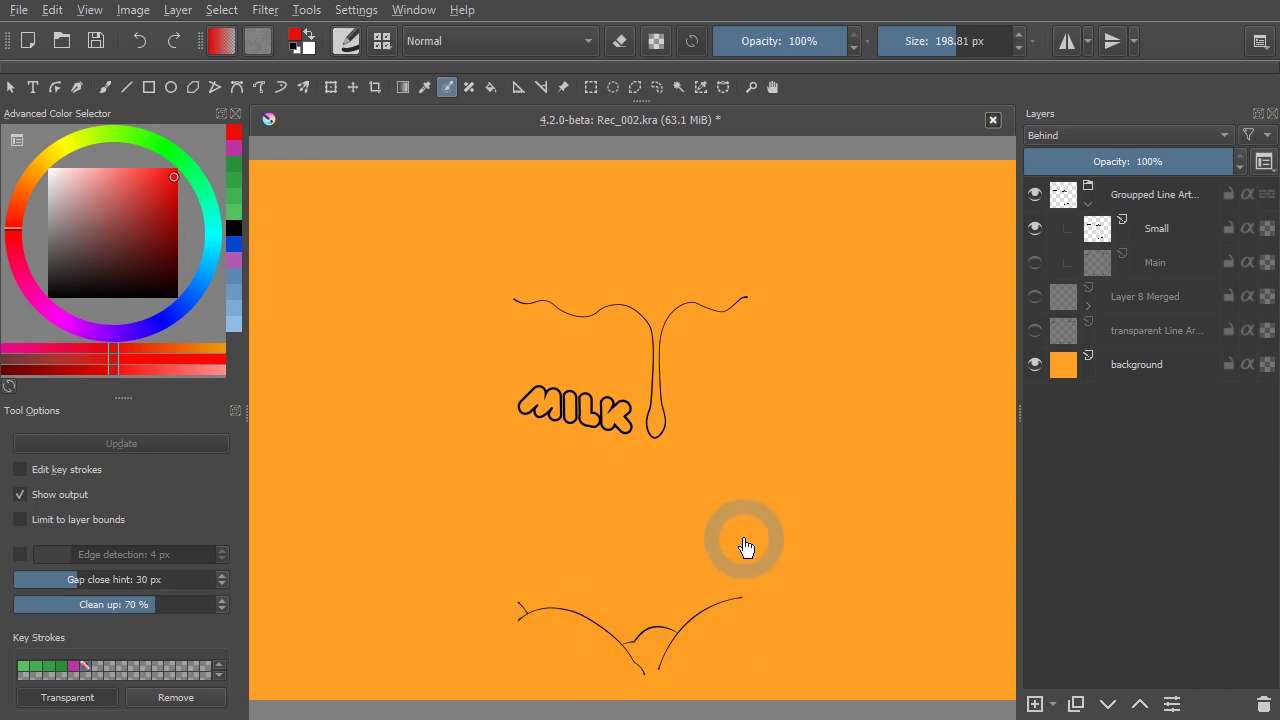
left_click(1034, 264)
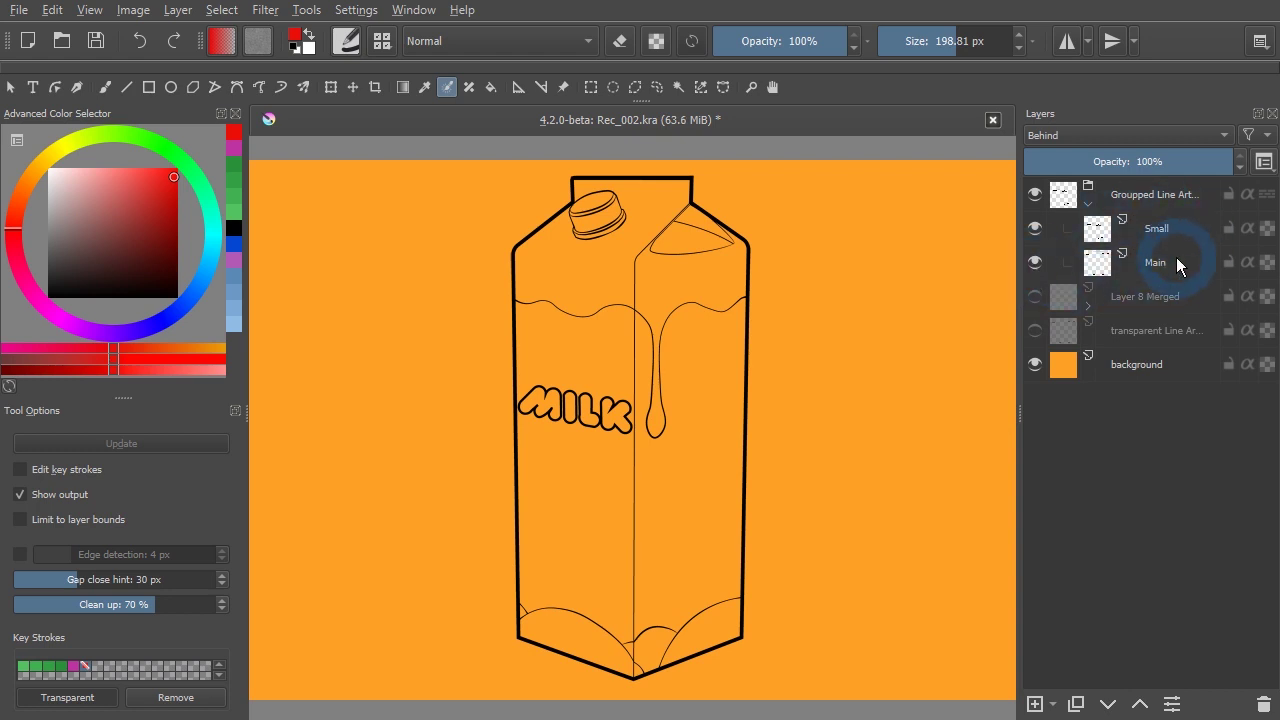
- Select the line art group and place a colorize mask inside it above Small and Main
left_click(1131, 197)
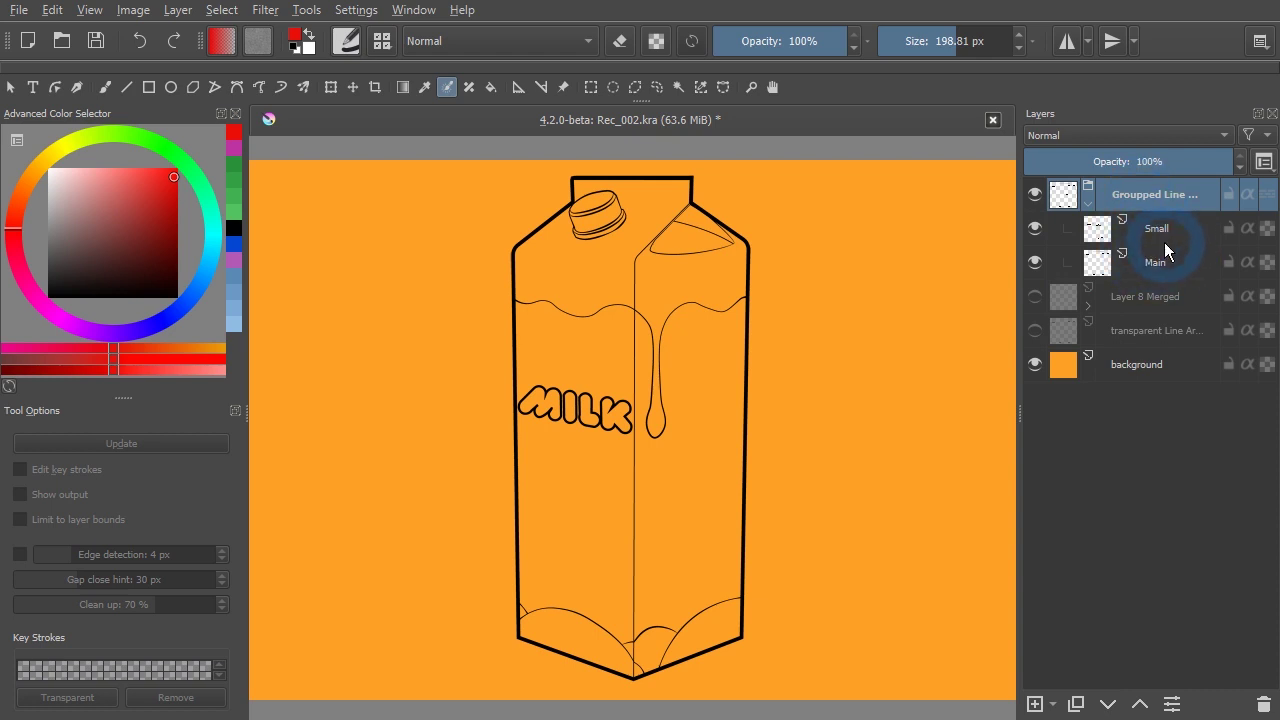
left_click_drag(1165, 250, 1119, 195)
left_click_drag(1147, 194, 1138, 226)
- Add a colorize mask and mark the carton's left panel, right panel and top triangle light blue
left_click(629, 316)
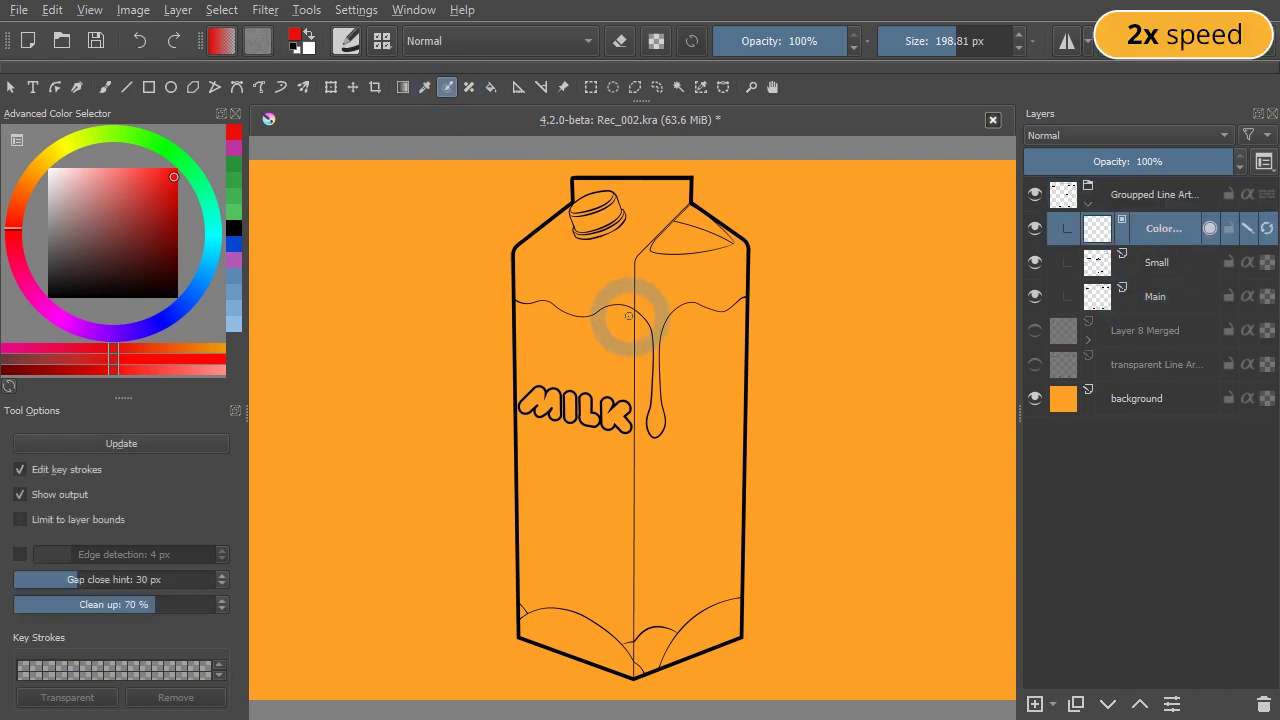
scroll(626, 290, "up", 2)
scroll(615, 340, "up", 2)
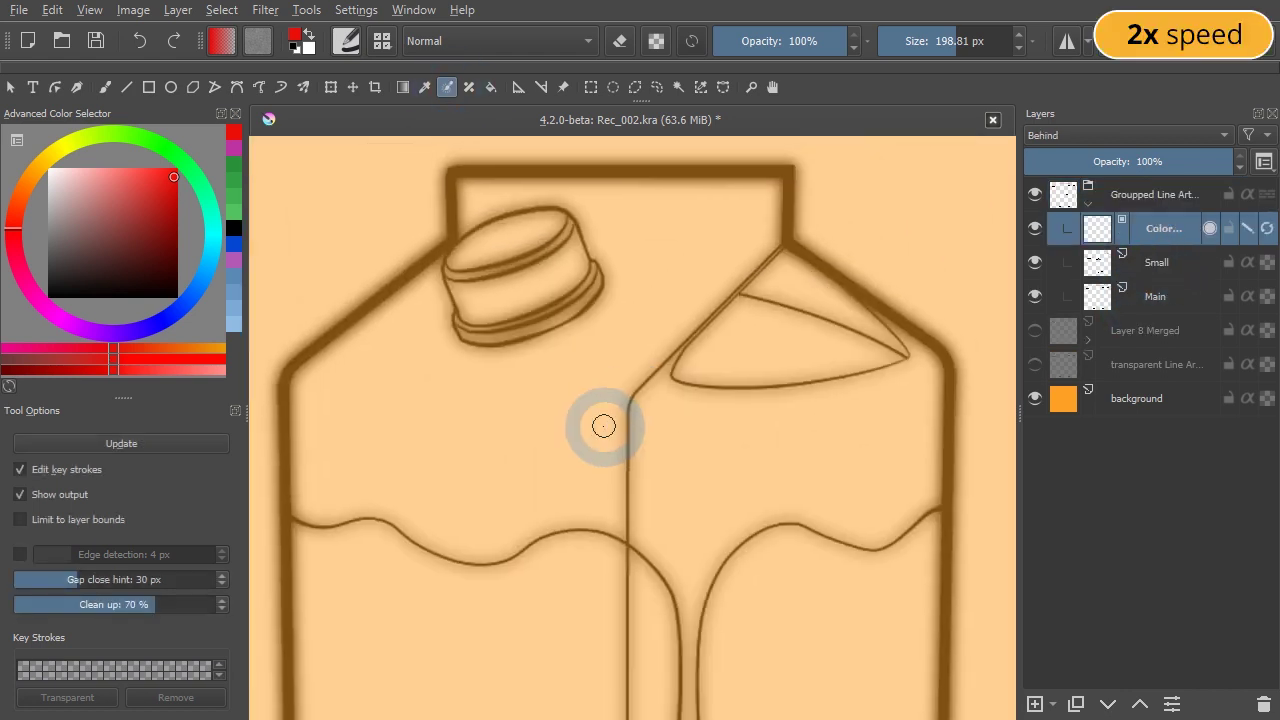
left_click(195, 290)
left_click(57, 180)
left_click_drag(433, 423, 455, 440)
left_click(66, 189)
left_click_drag(672, 480, 698, 464)
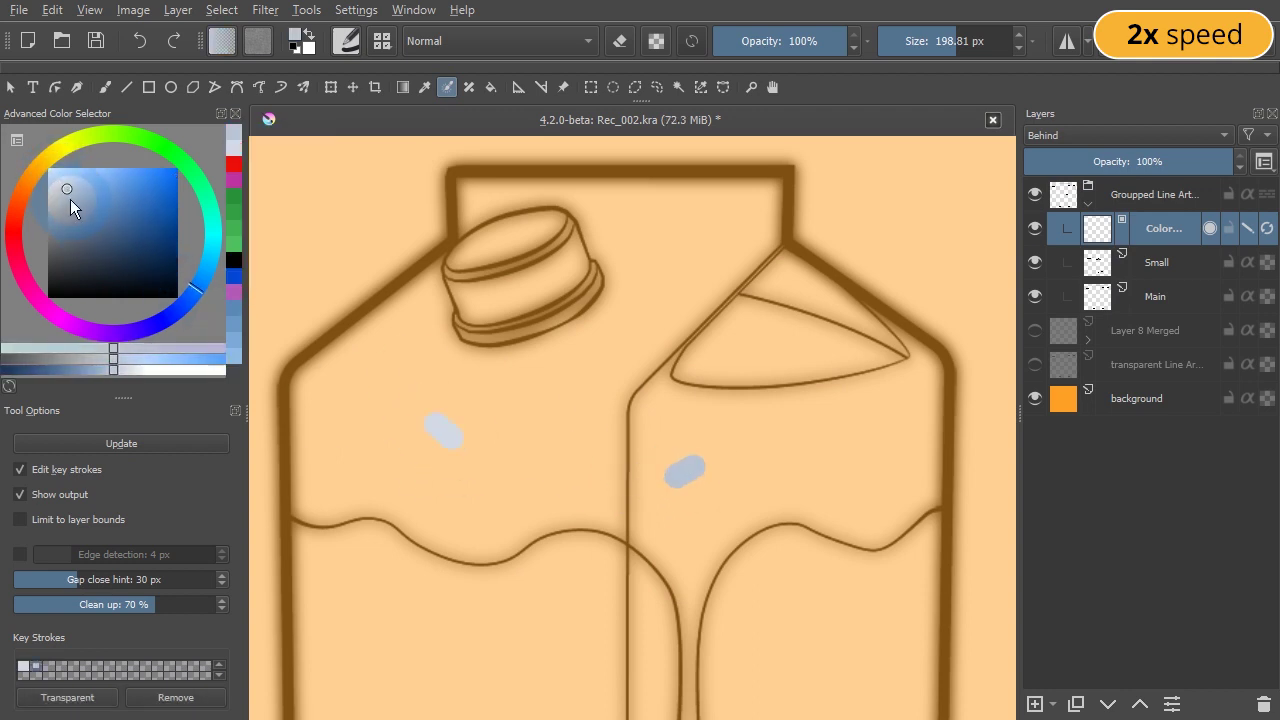
left_click(74, 195)
left_click_drag(750, 350, 775, 355)
left_click(80, 202)
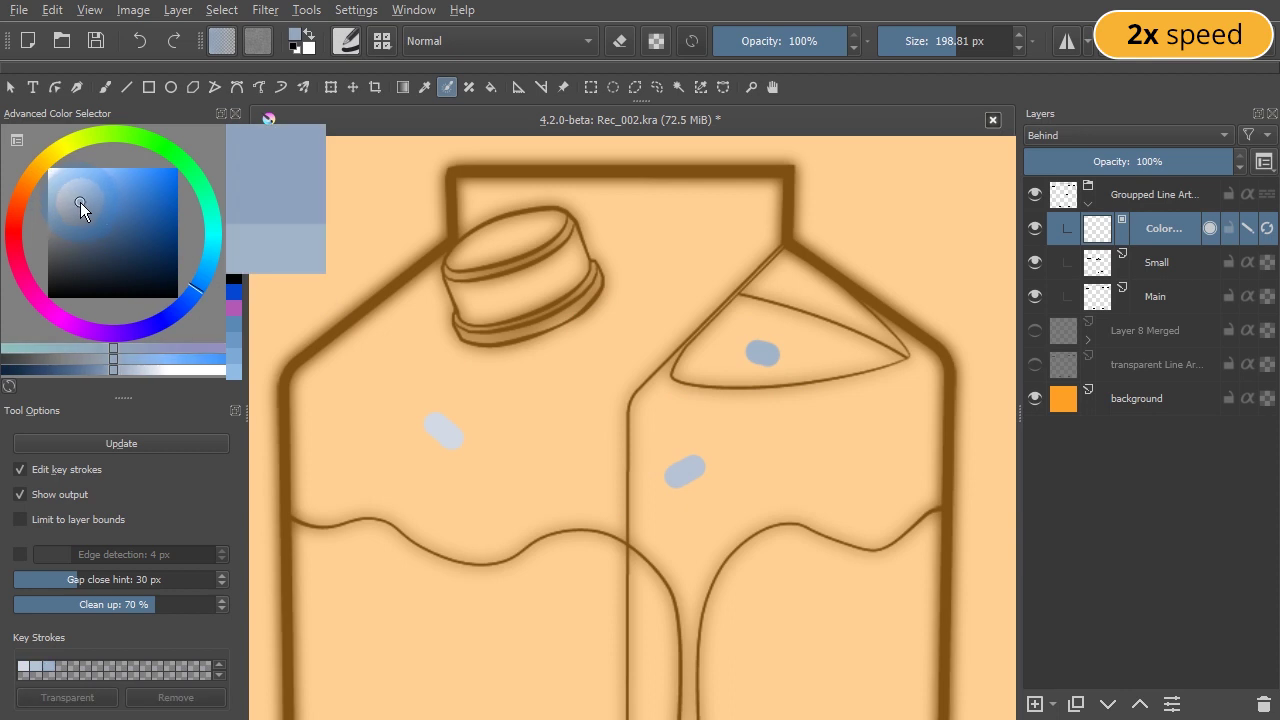
scroll(543, 270, "up", 3)
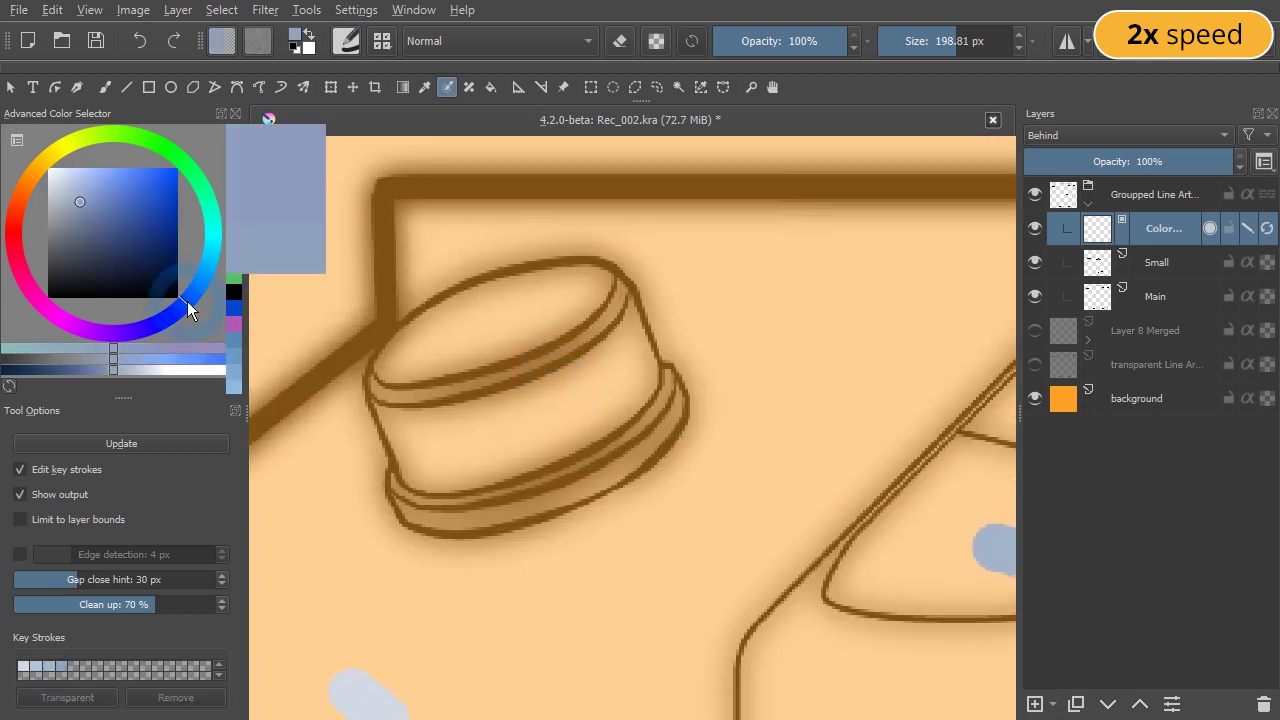
- Paint saturated blue key strokes on the bottle cap's top and lower rim
left_click(142, 207)
left_click_drag(560, 414, 544, 428)
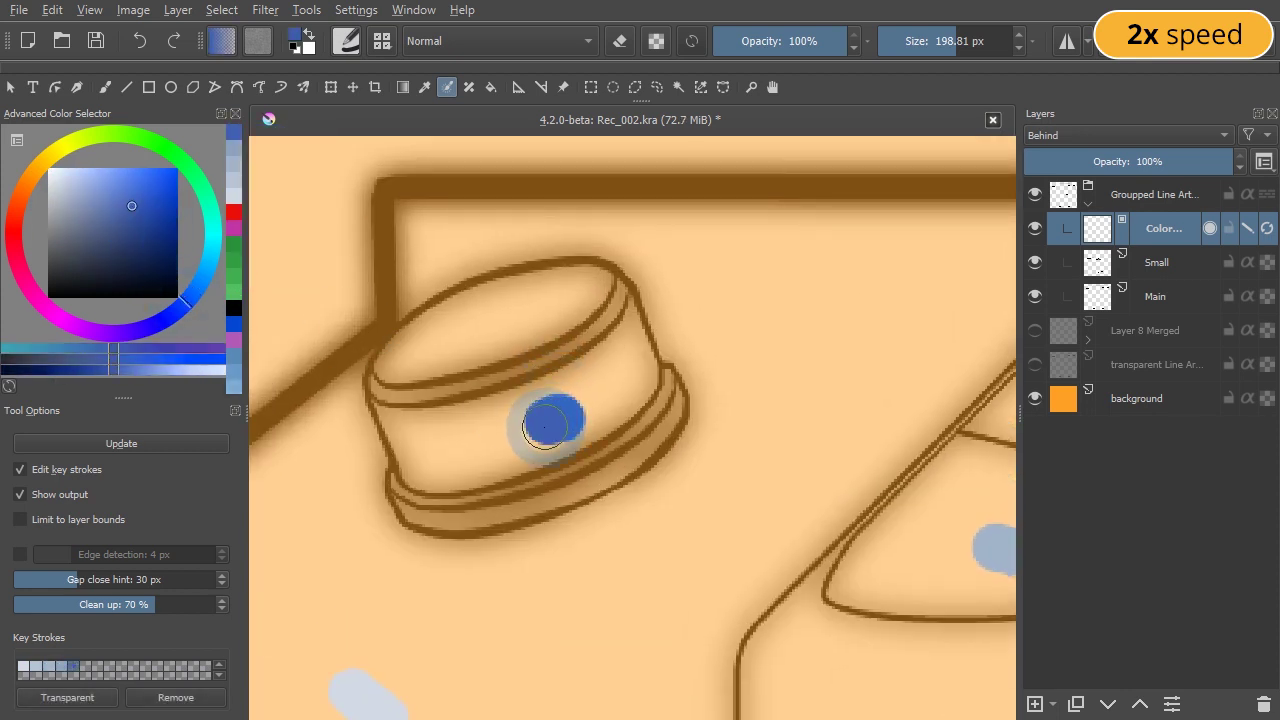
left_click(581, 494)
left_click(126, 196)
mouse_move(523, 331)
left_mouse_down()
mouse_move(497, 340)
mouse_move(525, 368)
left_mouse_up()
left_click(117, 183)
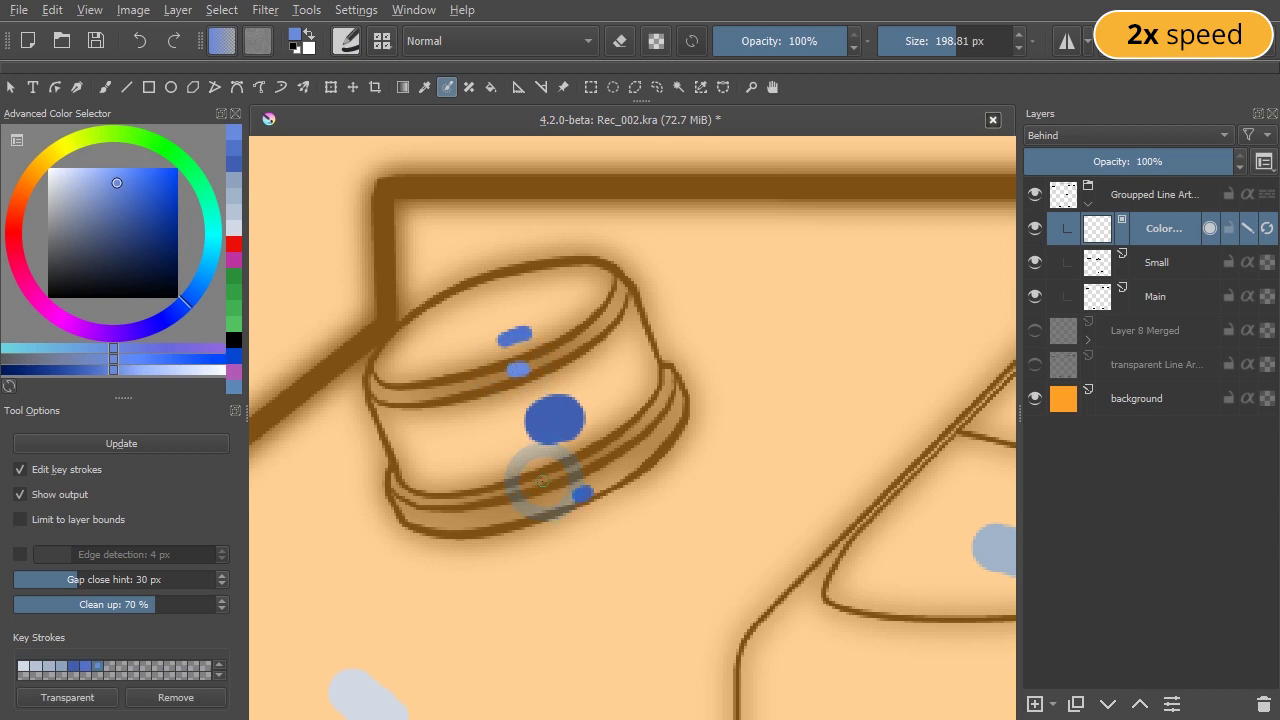
scroll(528, 480, "down", 3)
scroll(585, 414, "up", 2)
scroll(563, 497, "up", 2)
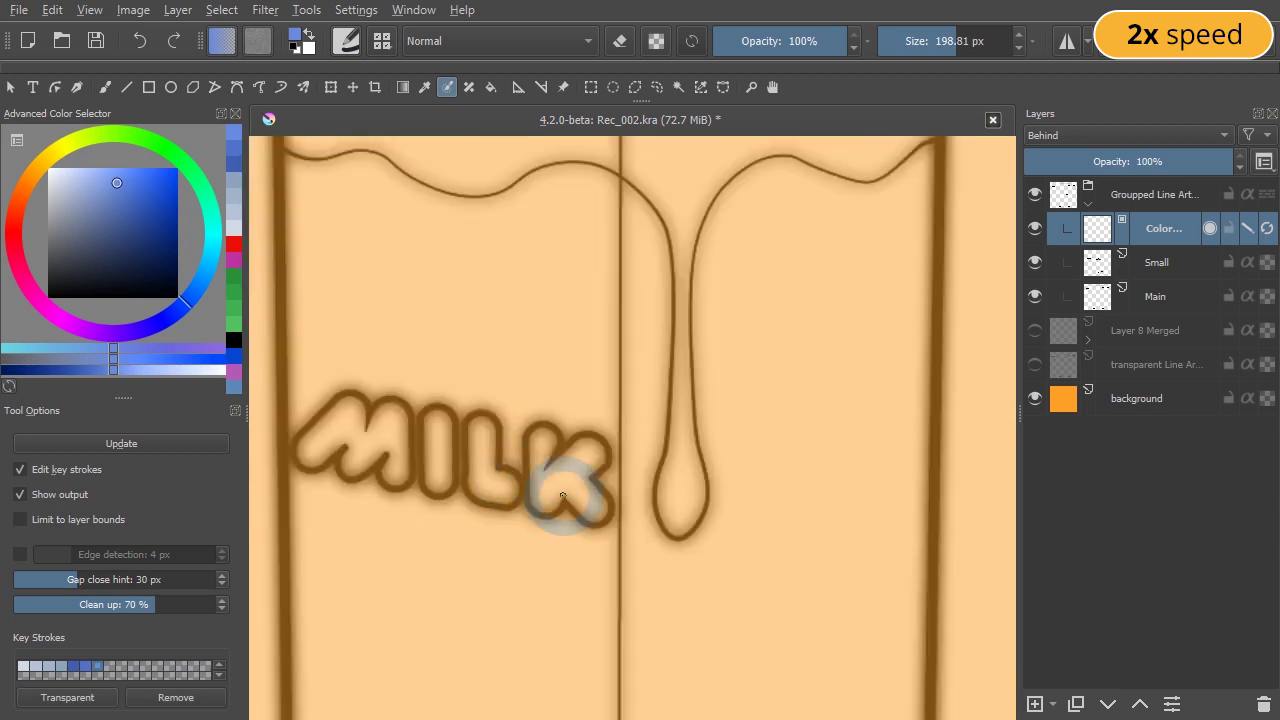
- Mark the MILK letters white and the carton body and right face darker blue
left_click(57, 173)
mouse_move(362, 443)
left_mouse_down()
mouse_move(512, 488)
mouse_move(570, 478)
left_mouse_up()
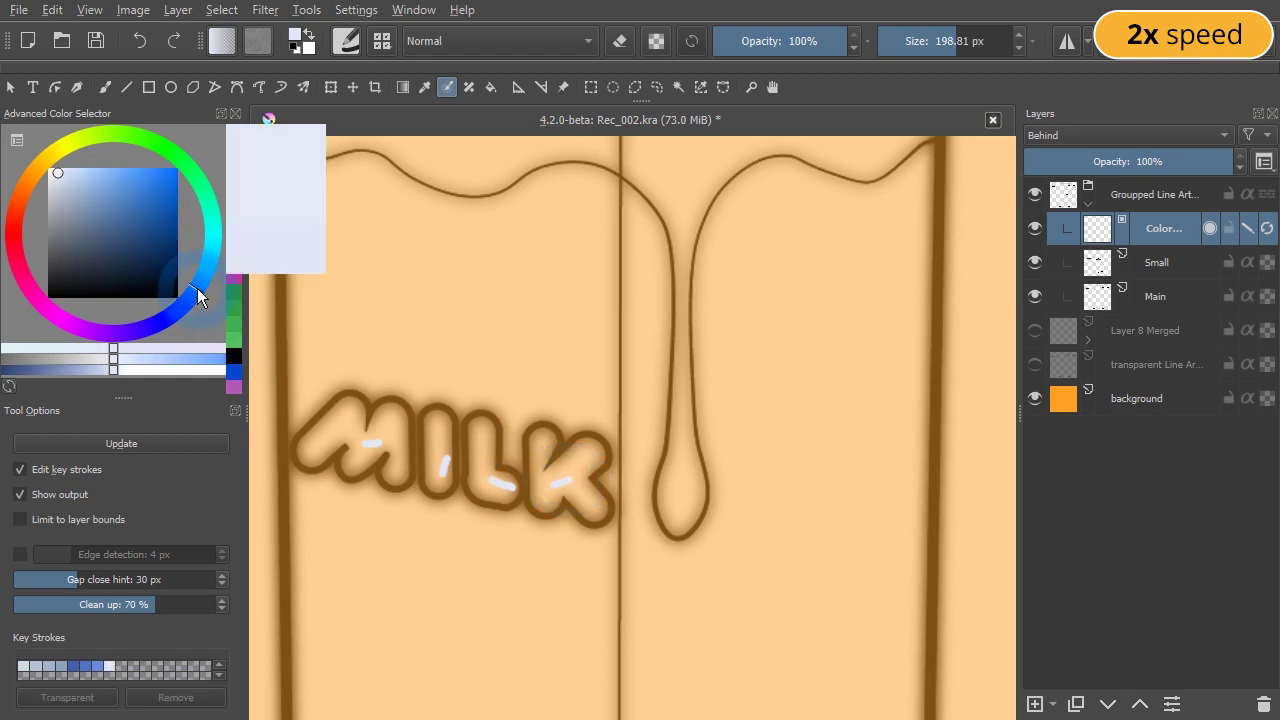
left_click(161, 197)
left_click_drag(452, 291, 484, 313)
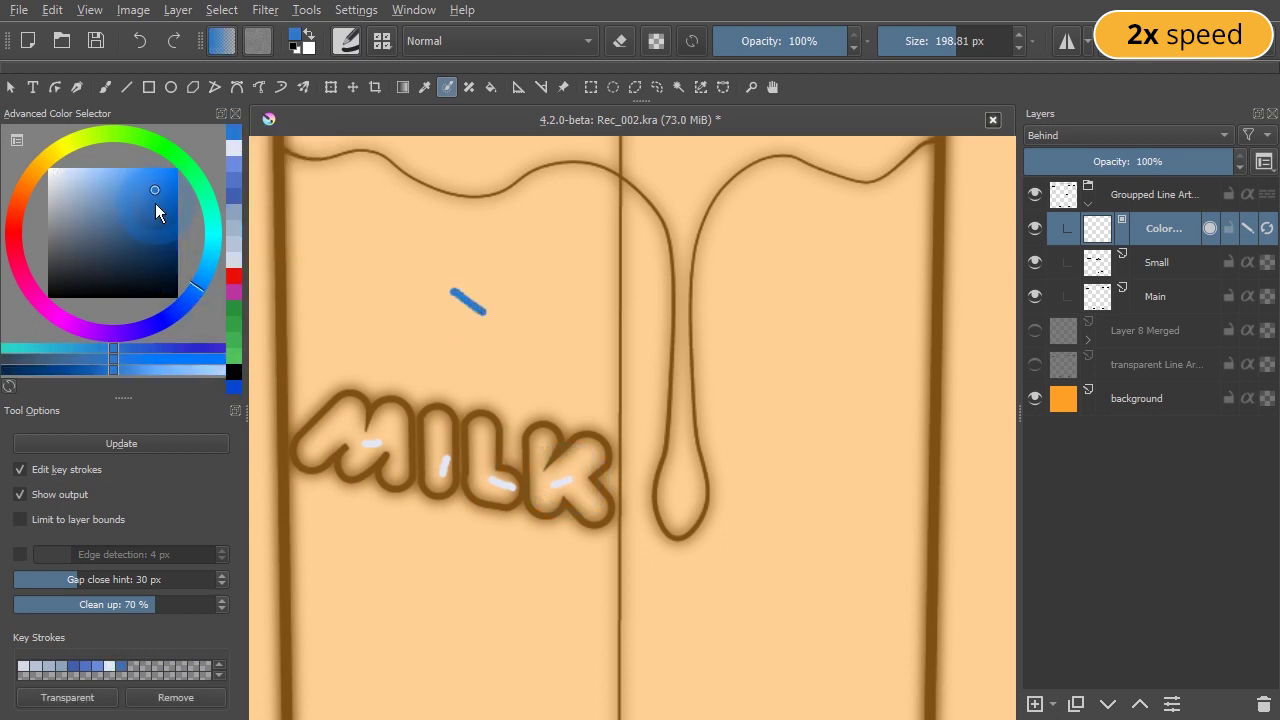
left_click_drag(766, 394, 791, 420)
scroll(750, 556, "down", 2)
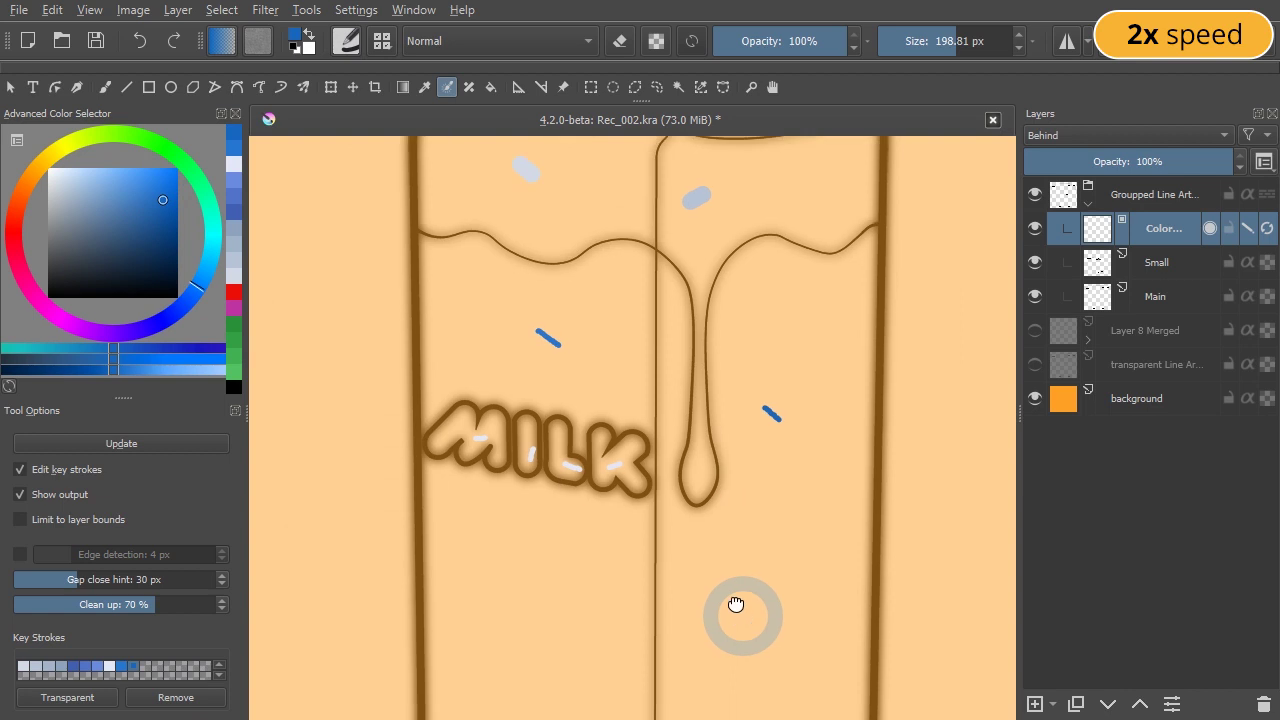
scroll(640, 590, "down", 2)
scroll(545, 572, "up", 1)
- Mark the bottom hills and small corner gaps with several green and teal-green key strokes
left_click(180, 160)
left_click(146, 216)
left_click_drag(436, 499, 471, 513)
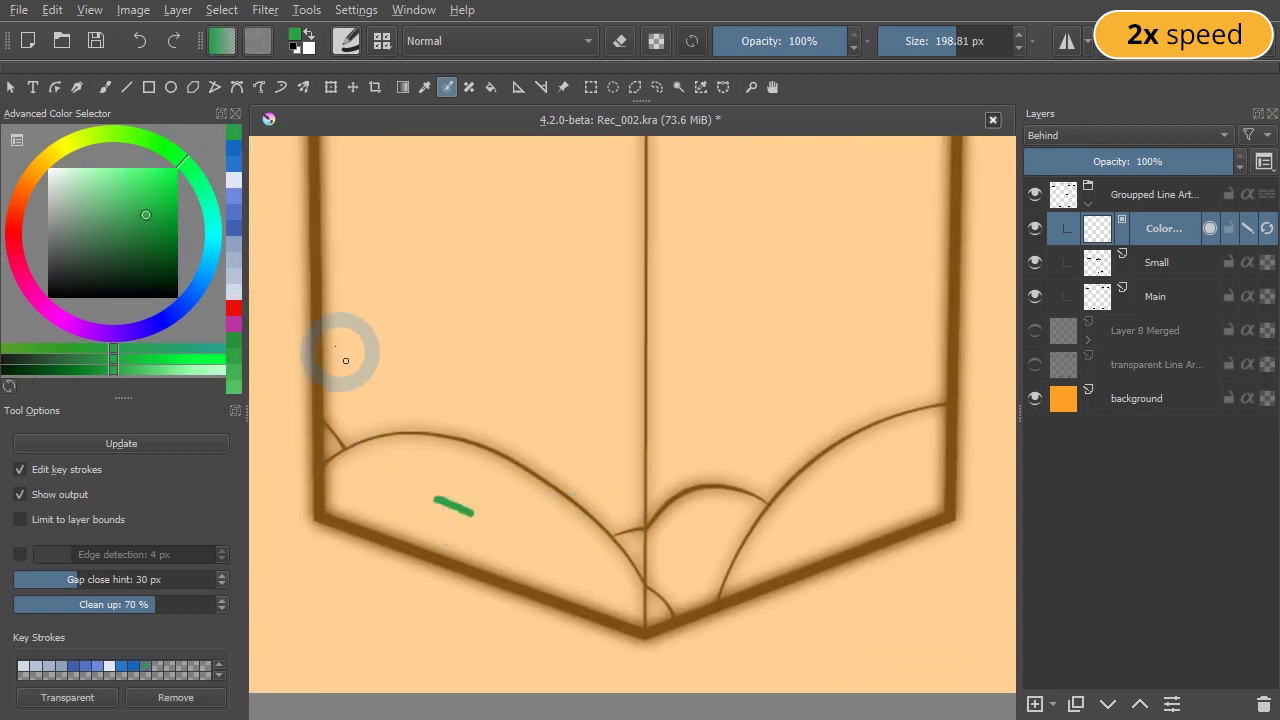
left_click(196, 181)
left_click(147, 205)
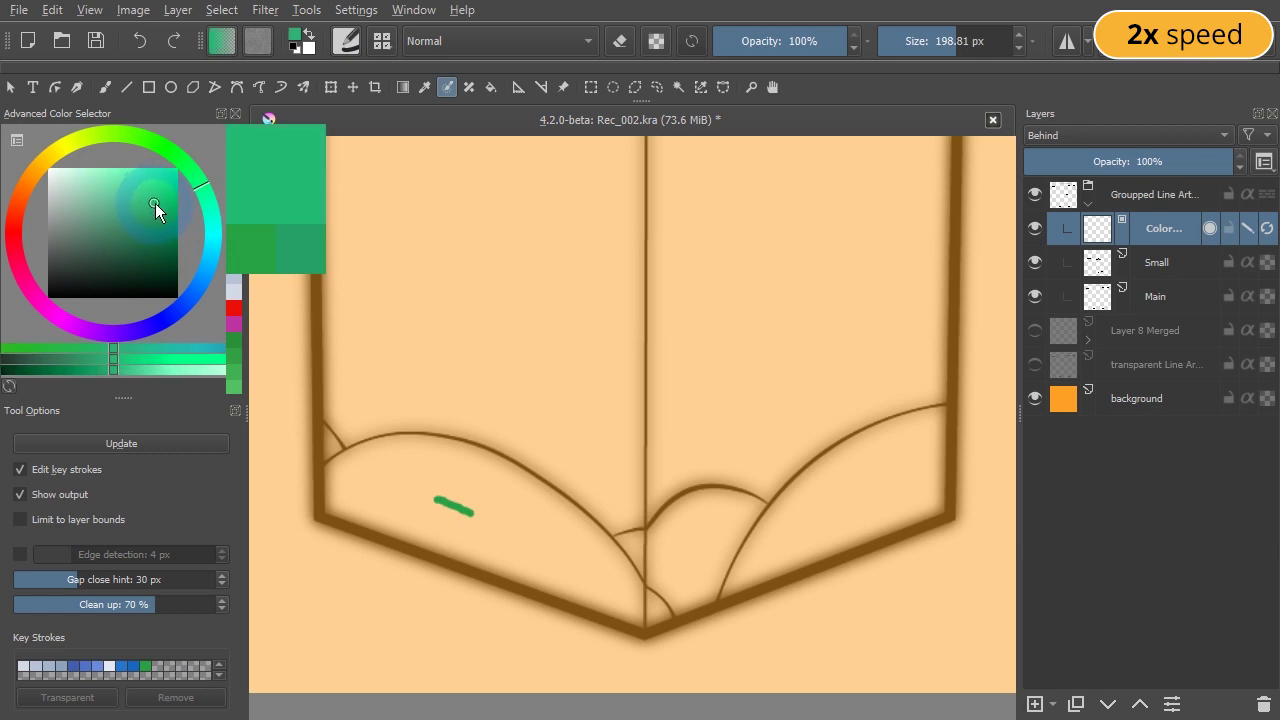
left_click_drag(330, 438, 332, 448)
left_click(633, 548)
left_click(162, 221)
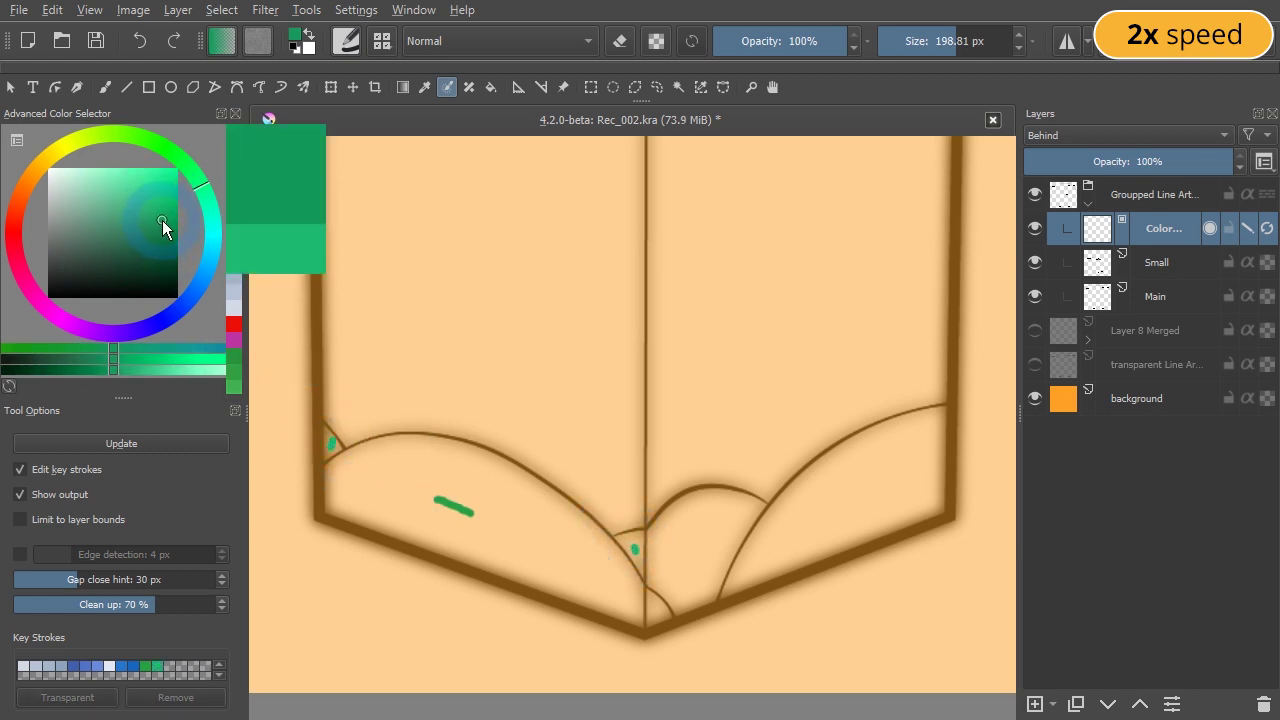
left_click_drag(679, 566, 687, 548)
left_click(452, 506, "ctrl")
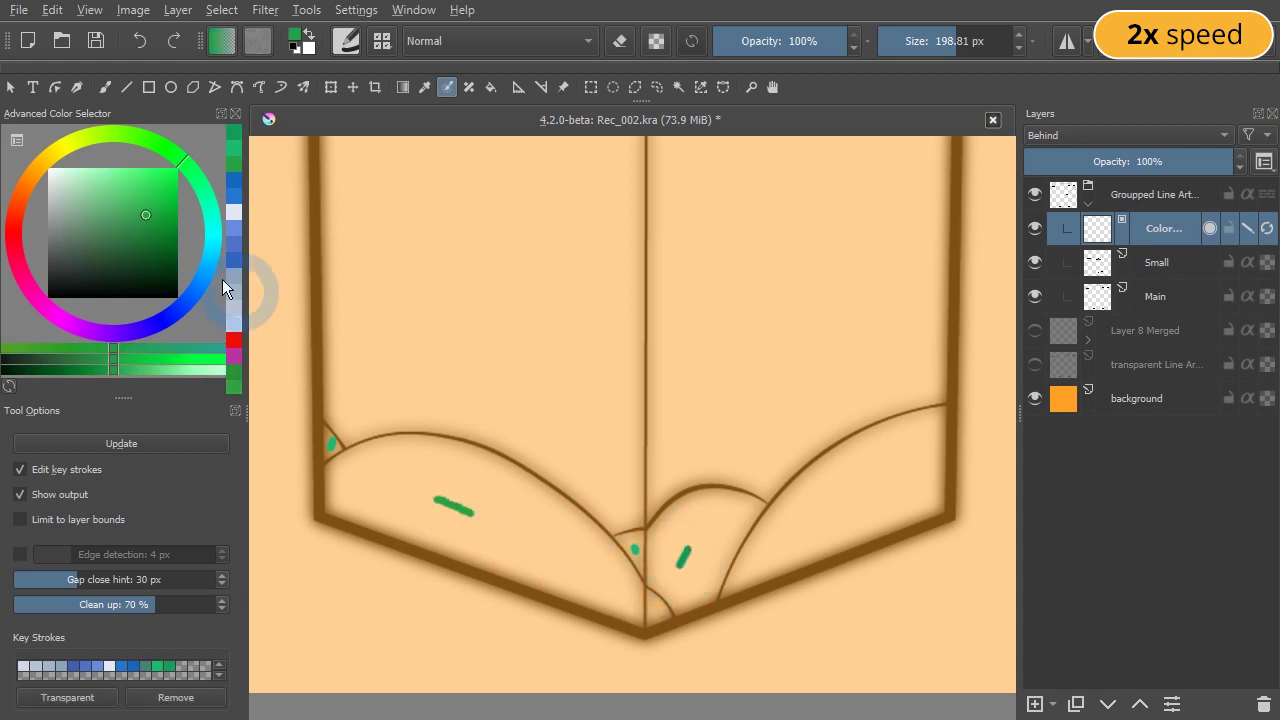
left_click(153, 229)
left_click_drag(804, 536, 821, 522)
scroll(810, 500, "down", 2)
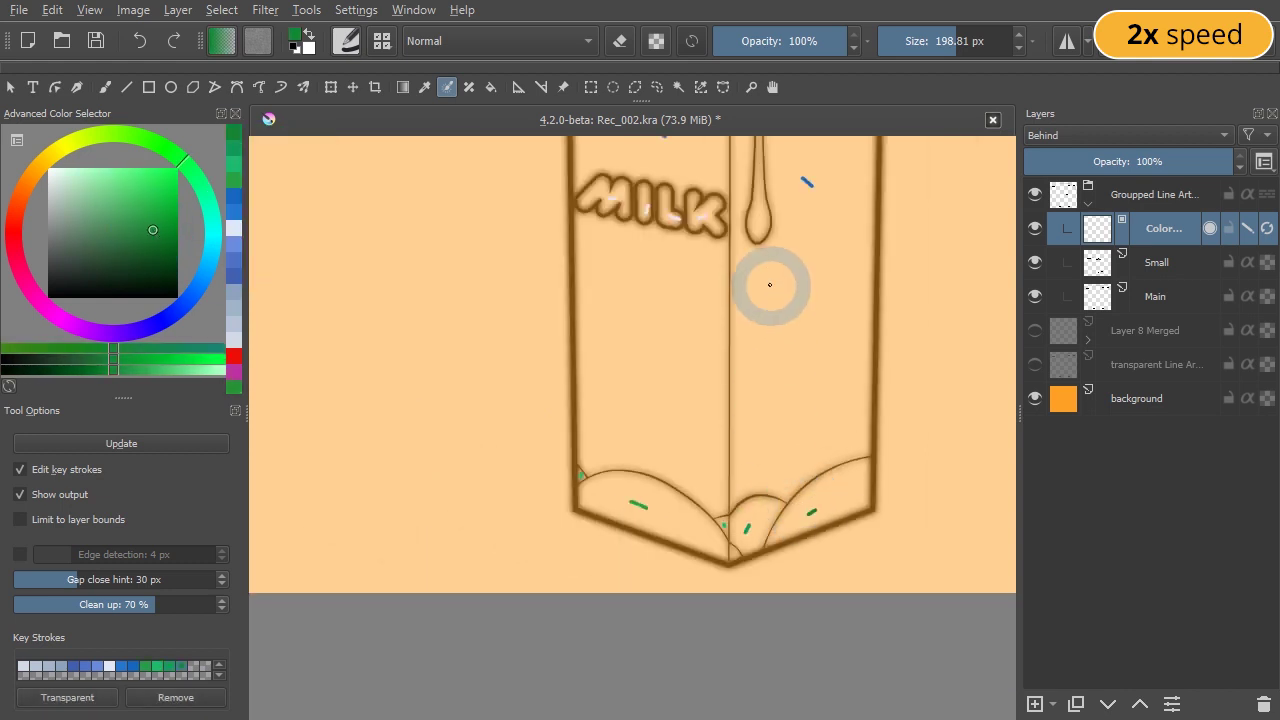
left_click_drag(770, 285, 680, 508)
- Draw a red X left of the carton and set the red key stroke to Transparent
left_click(15, 235)
left_click(162, 186)
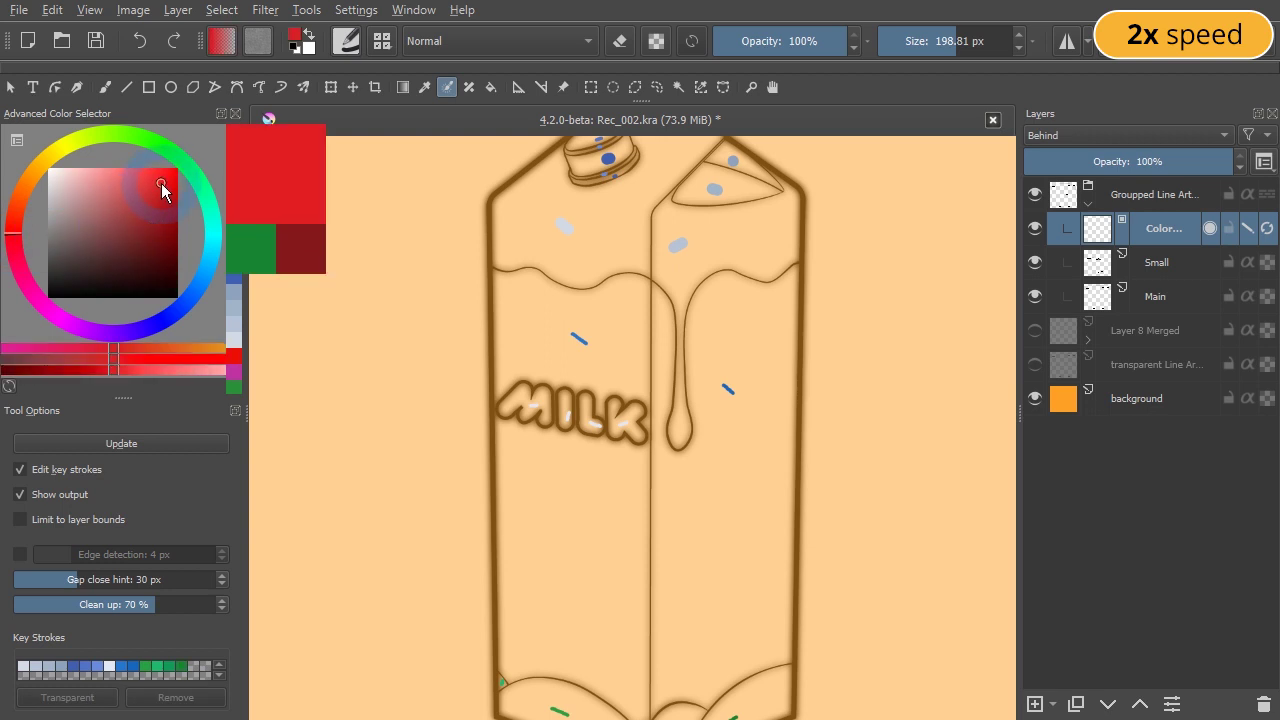
scroll(427, 404, "up", 2)
mouse_move(407, 350)
left_mouse_down()
mouse_move(430, 374)
mouse_move(406, 374)
left_mouse_up()
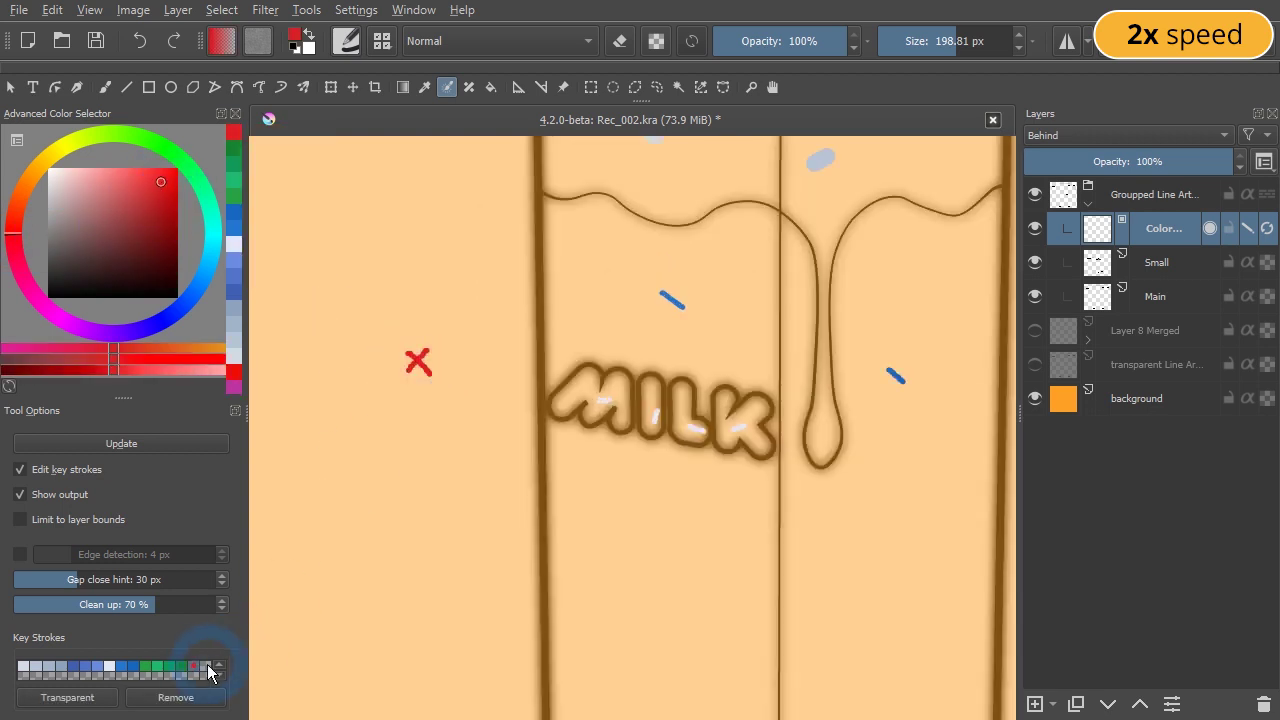
left_click(75, 695)
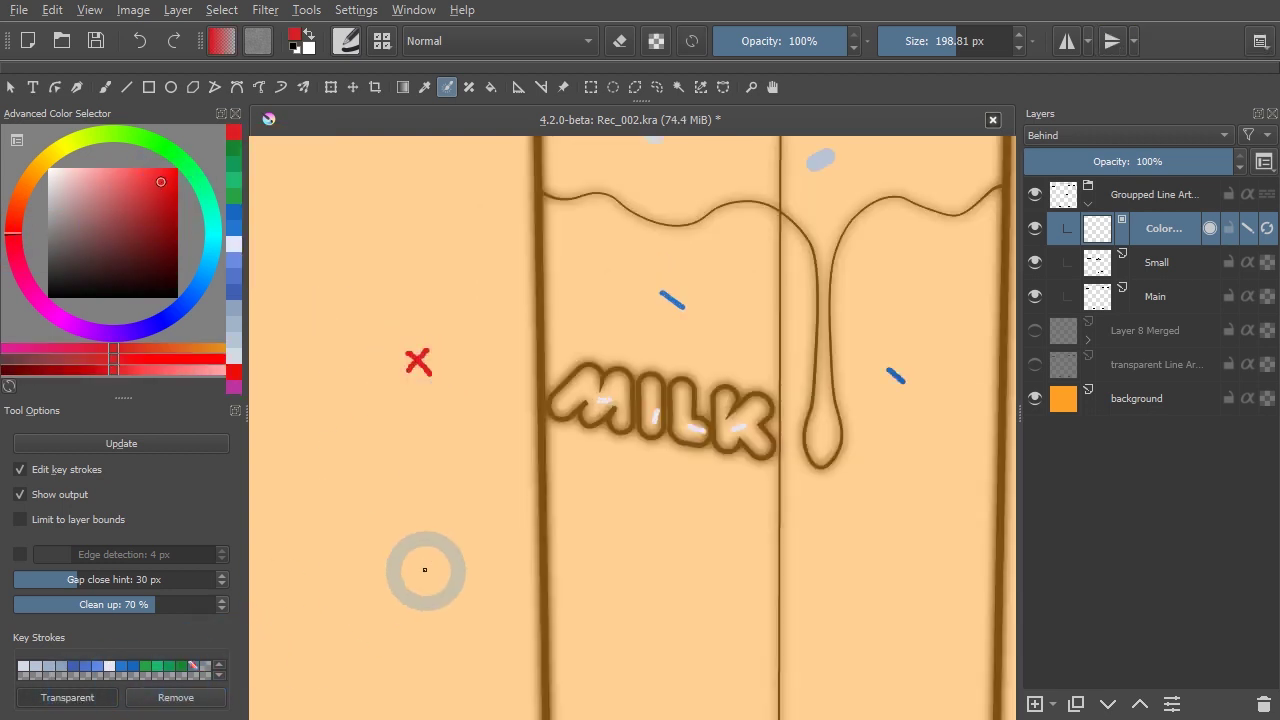
- Update the colorize mask, stop editing key strokes, and zoom out to centre the carton
left_click(146, 446)
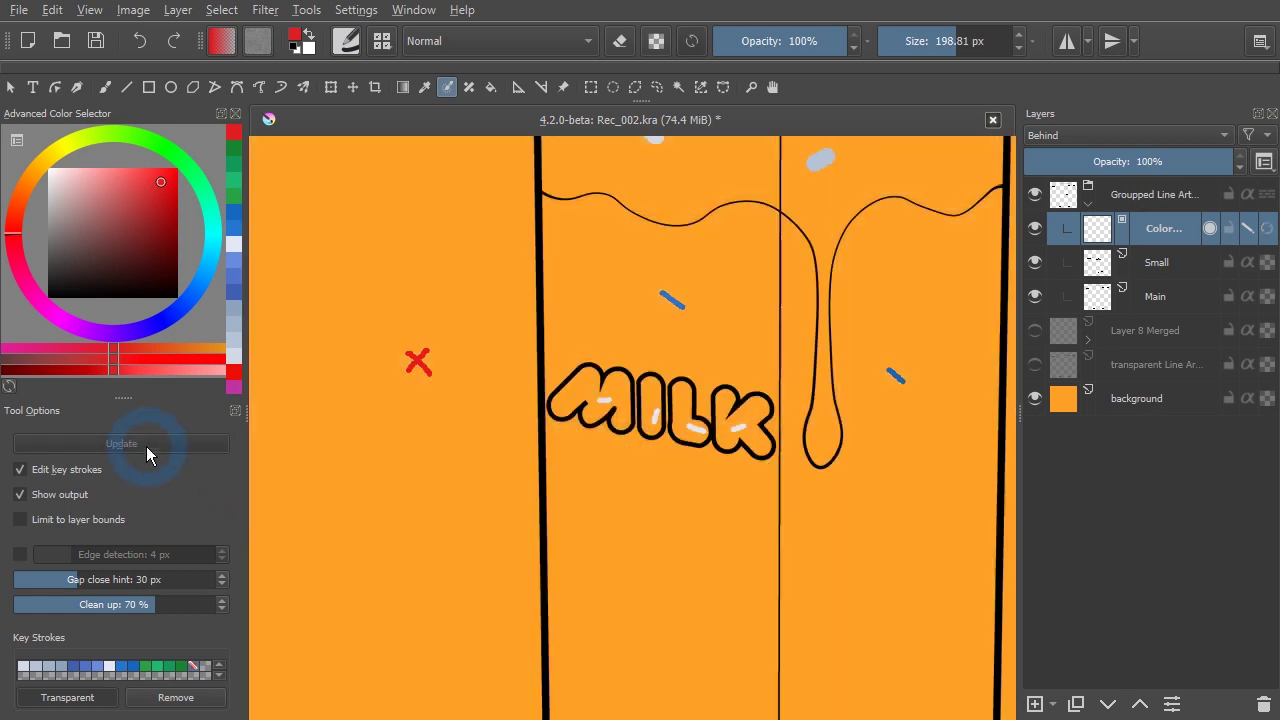
left_click(93, 469)
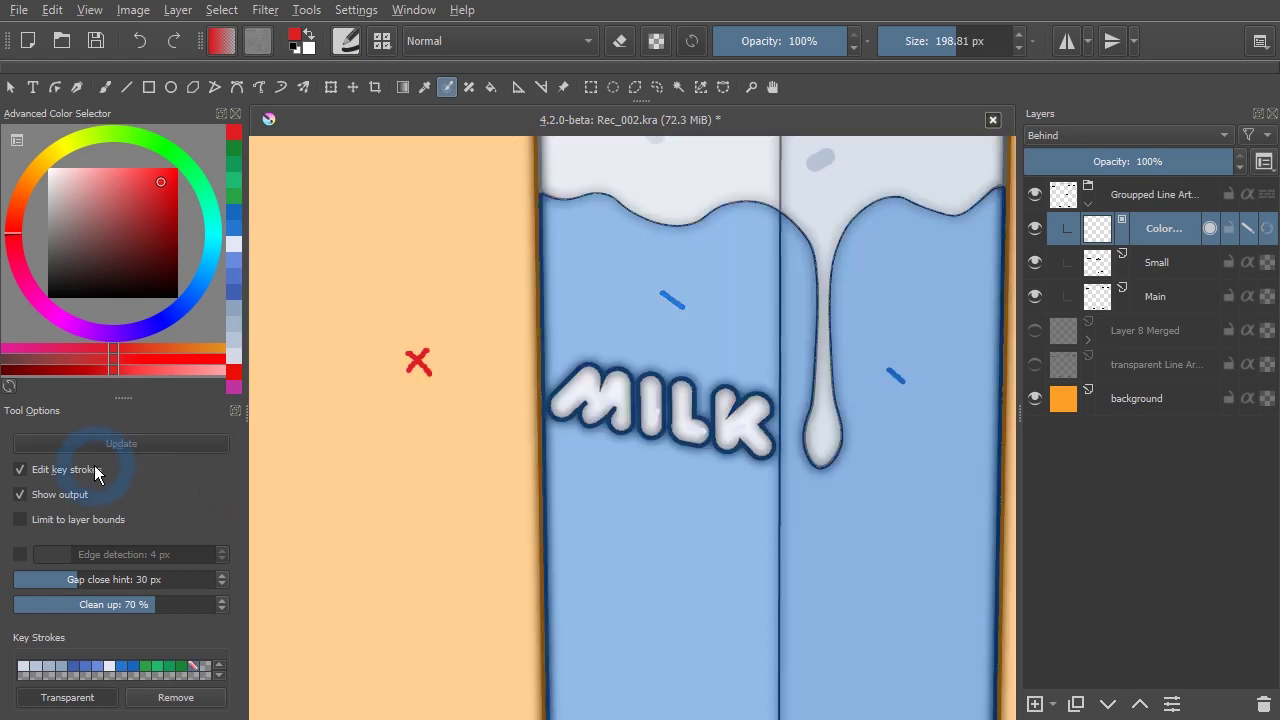
scroll(516, 514, "down", 1)
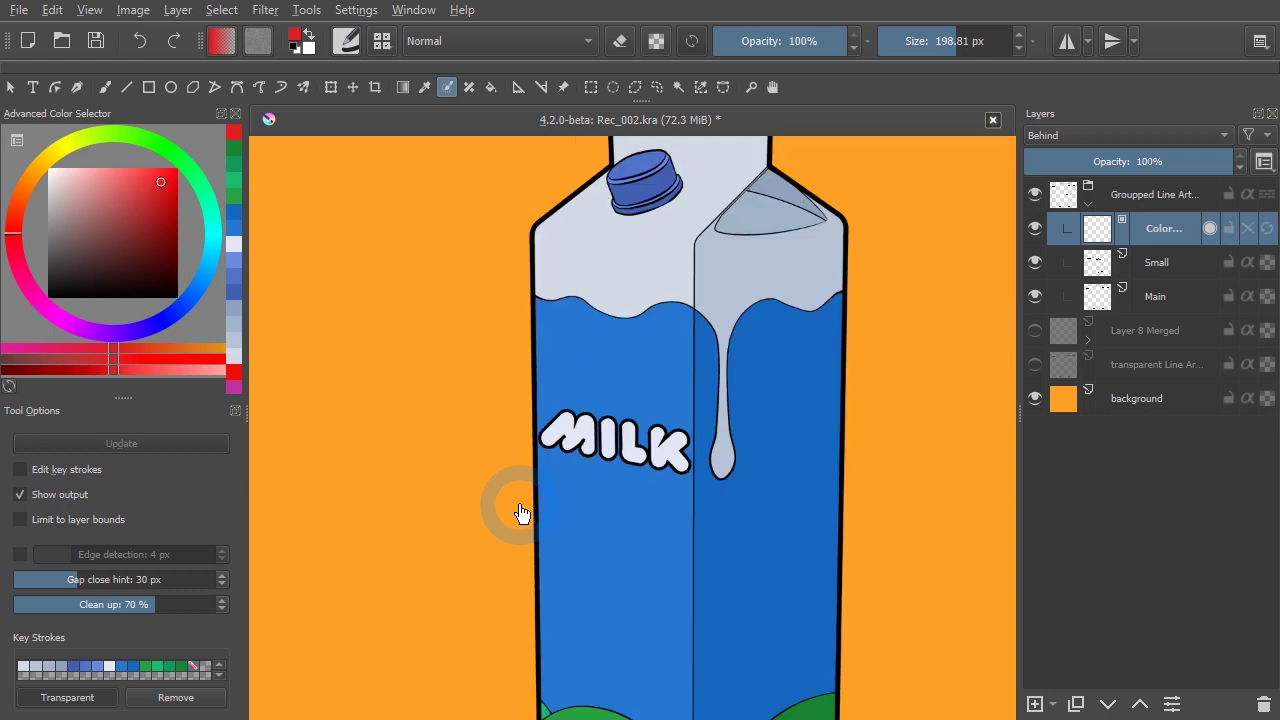
scroll(516, 514, "down", 1)
left_click_drag(676, 541, 666, 506)
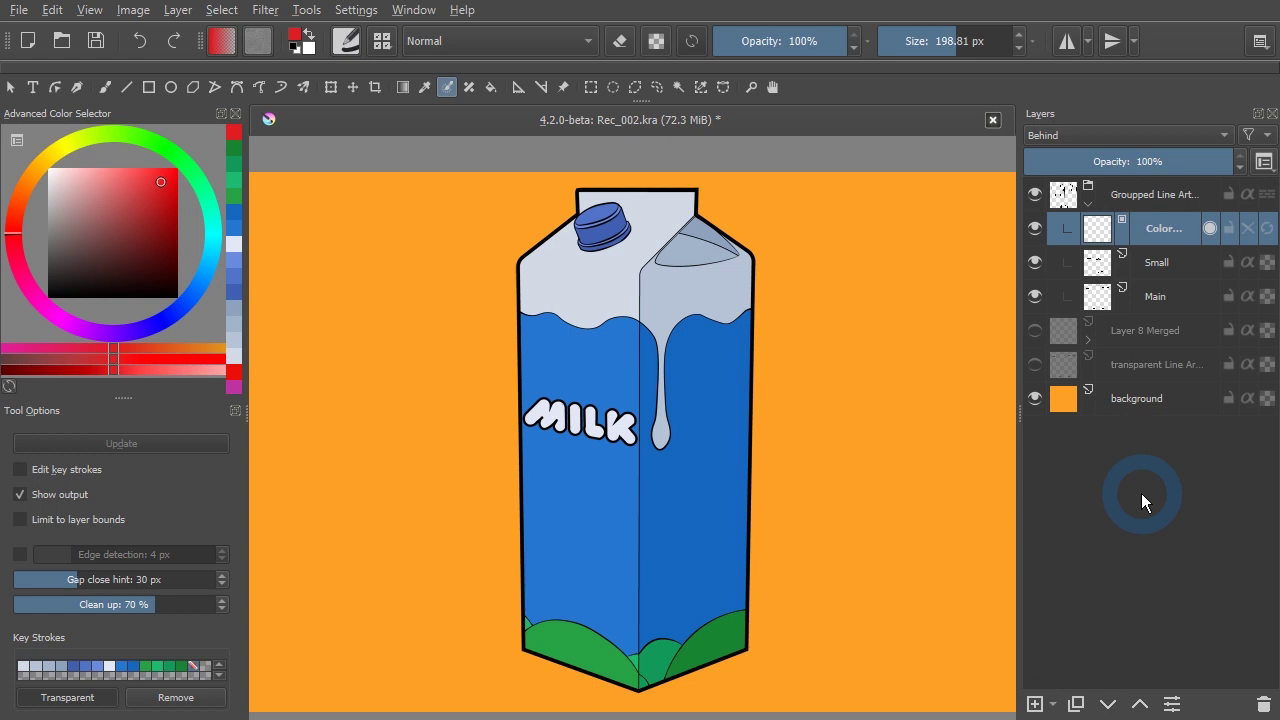
- Click several spots on the colorized carton, then the layers panel
left_click(803, 441)
left_click(632, 249)
left_click(542, 330)
left_click(812, 455)
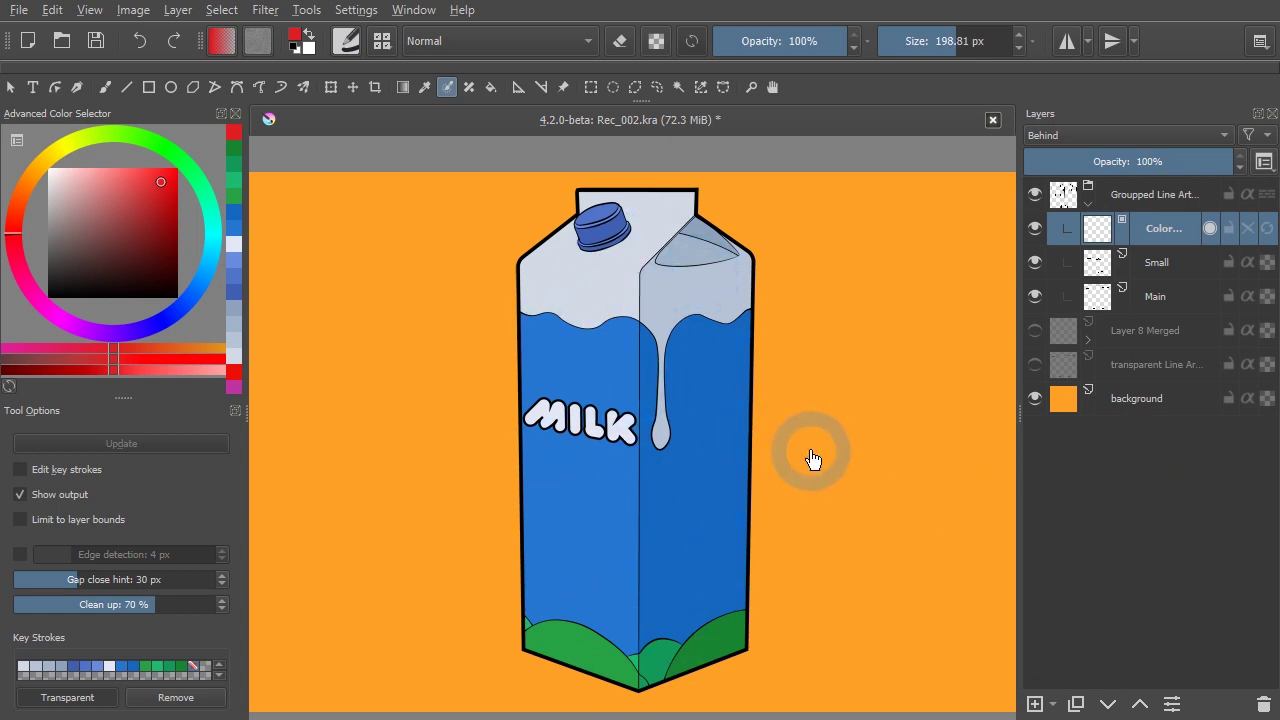
left_click(763, 485)
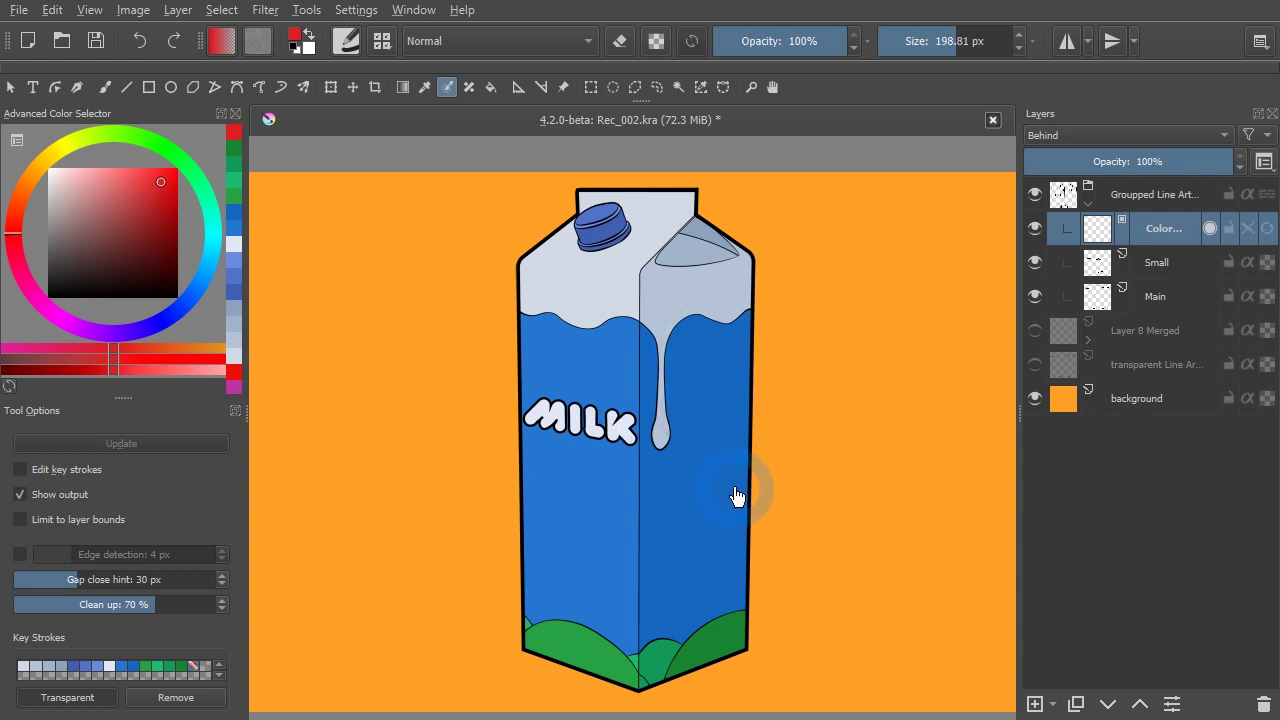
left_click(1043, 292)
left_click(1036, 265)
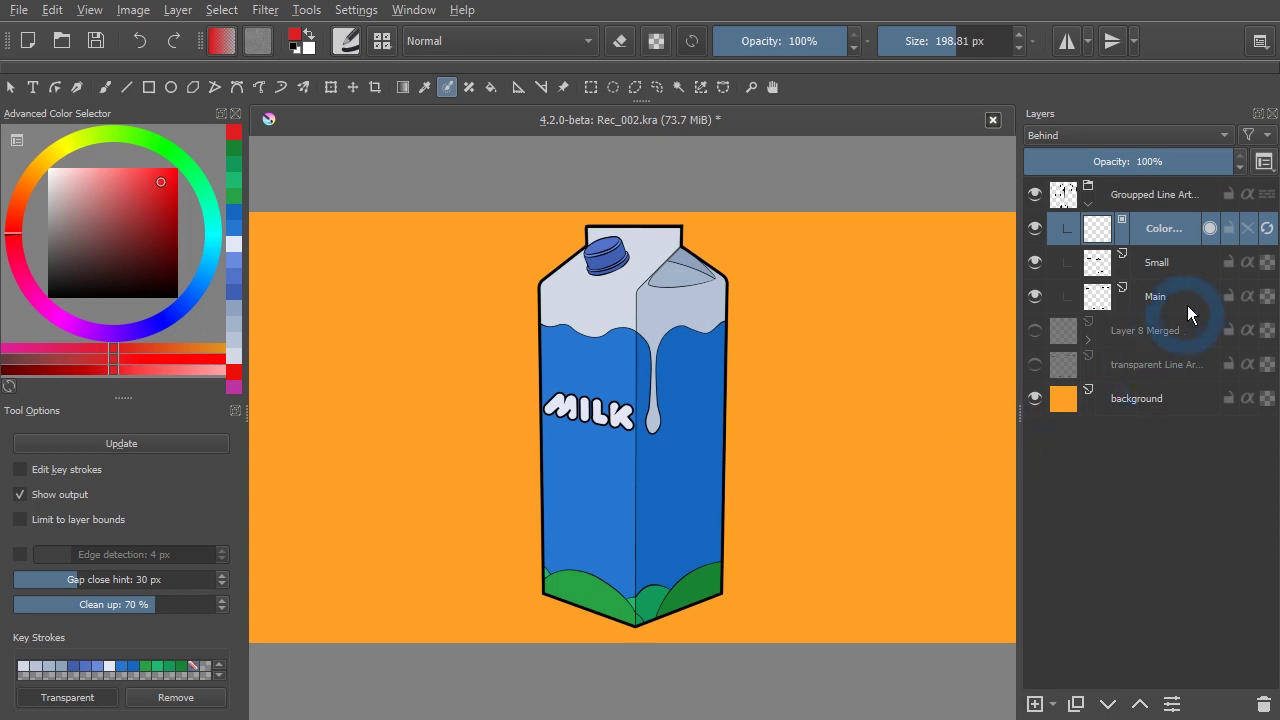
- Convert the colorize mask to a paint layer and move it down two places in the stack
right_click(1155, 232)
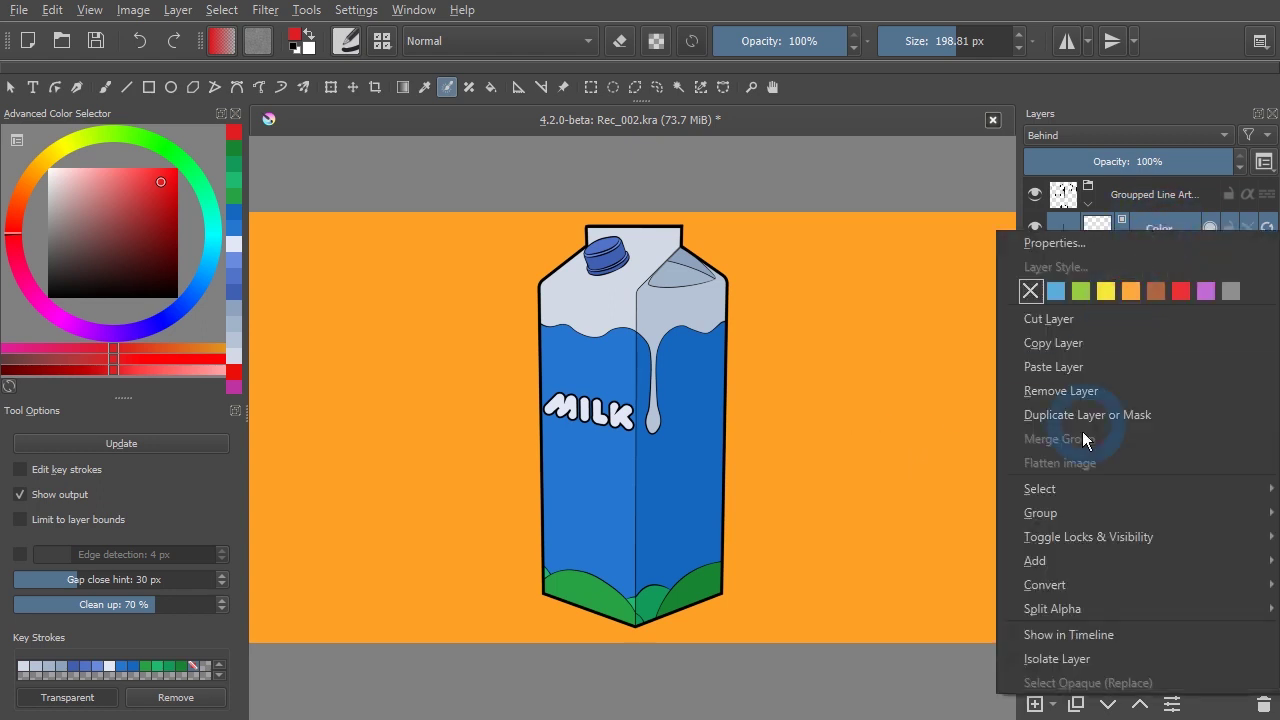
mouse_move(1045, 585)
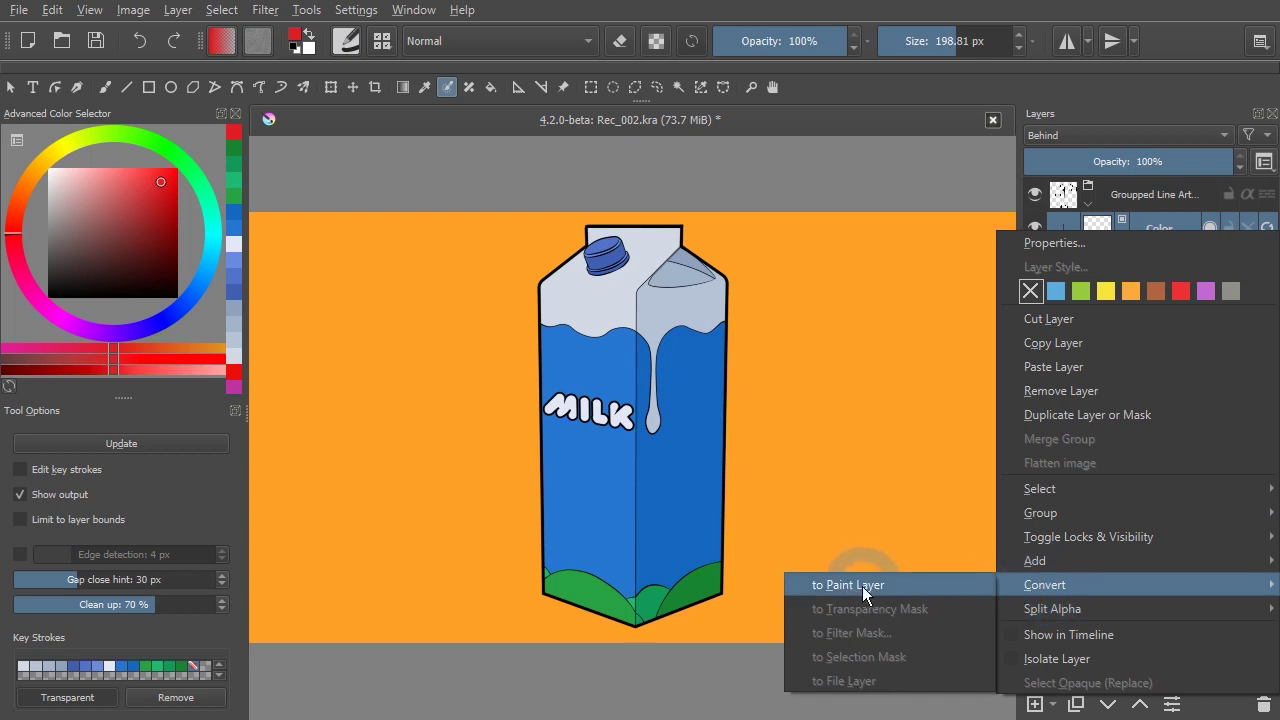
left_click(862, 586)
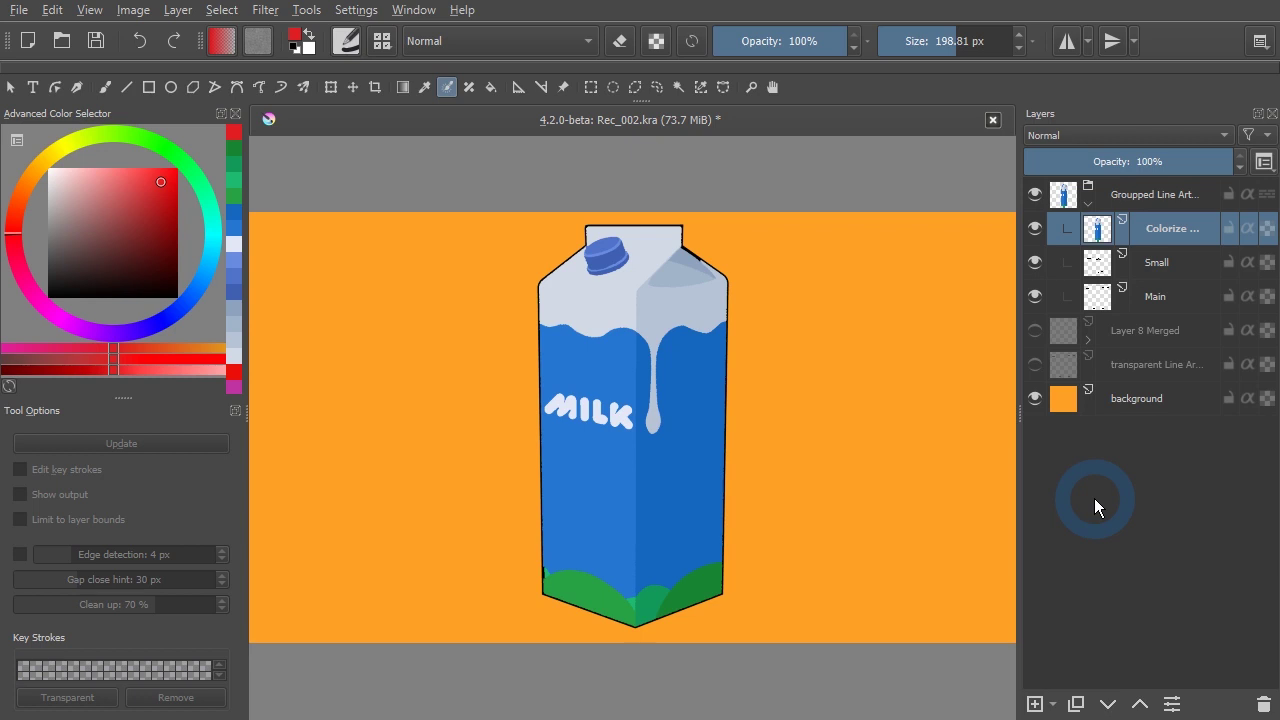
left_click(1178, 226)
left_click_drag(1168, 230, 1172, 312)
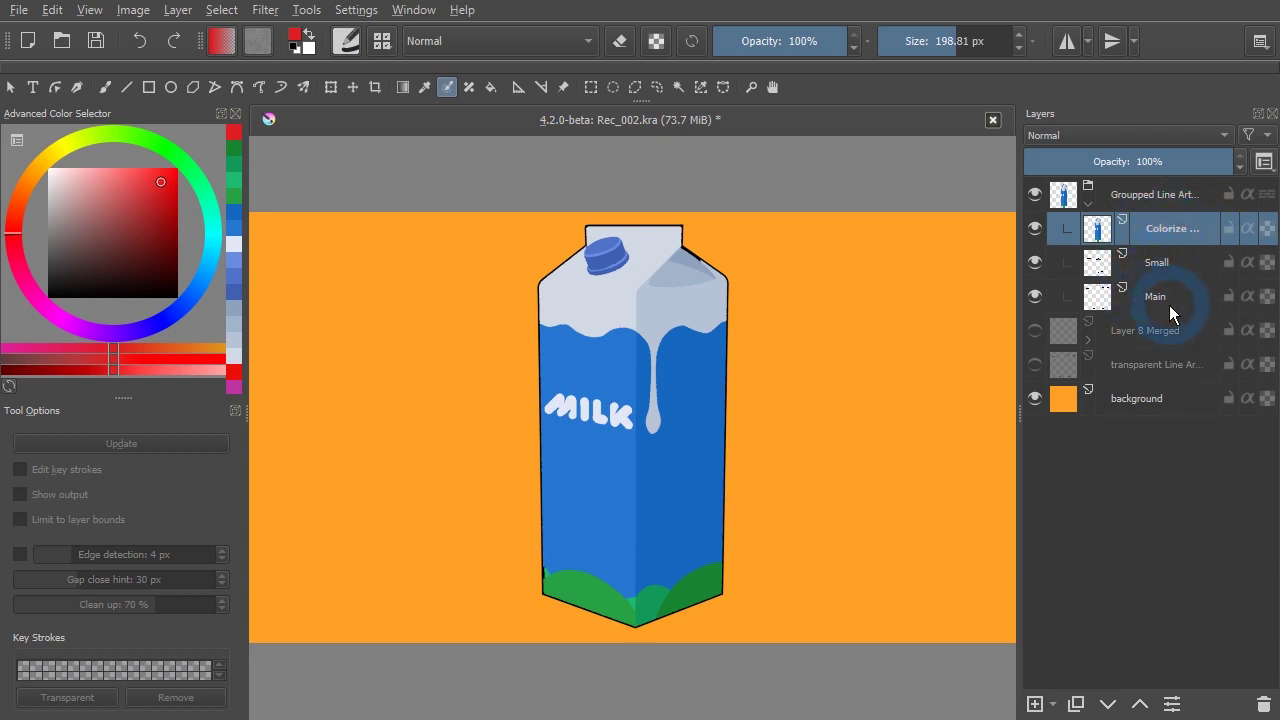
left_click(1108, 704)
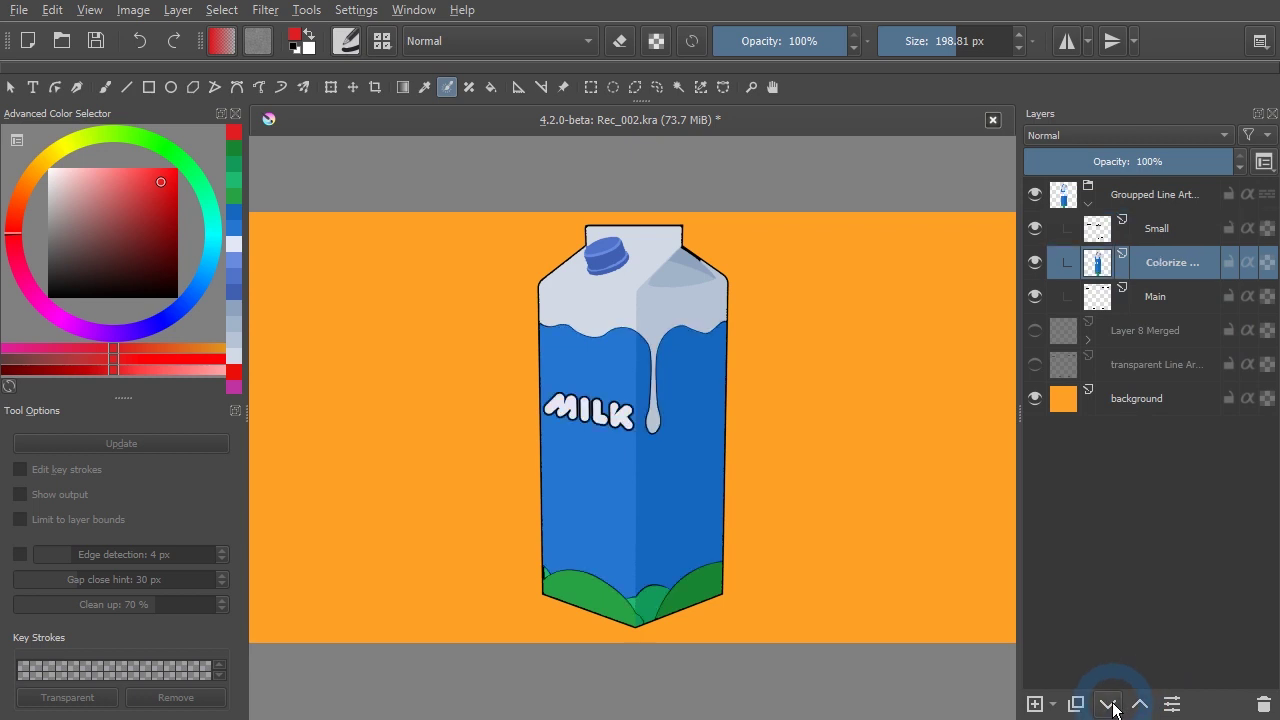
left_click(1110, 704)
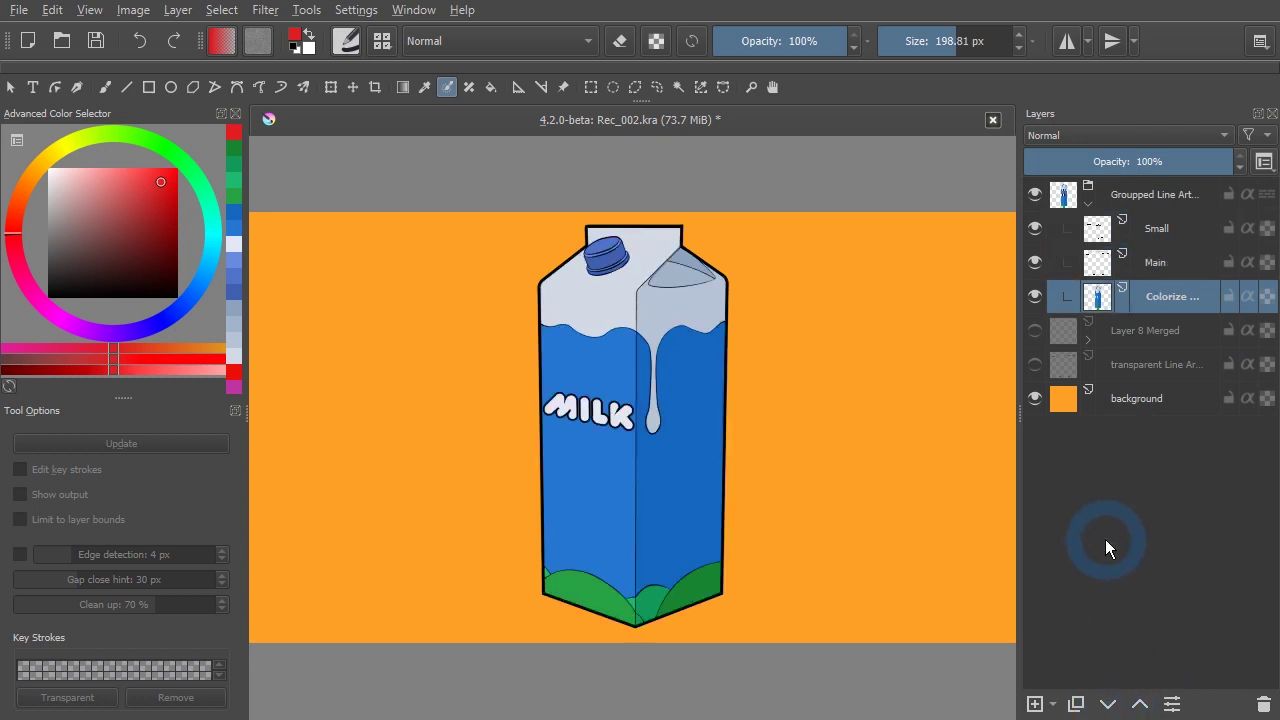